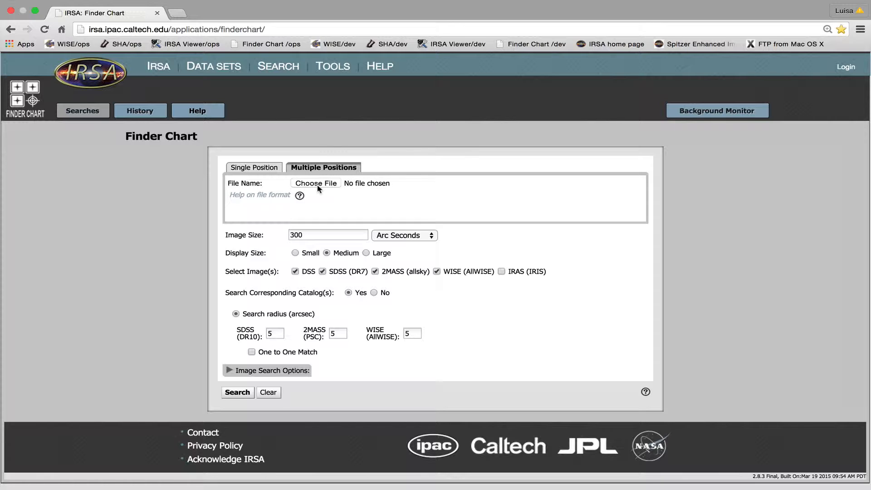
Step: Choose the position file interestingthings20150603.cat.tbl from the justobjectpositions folder for a multiple-positions search
{"action": "left_click", "coordinate": [317, 184]}
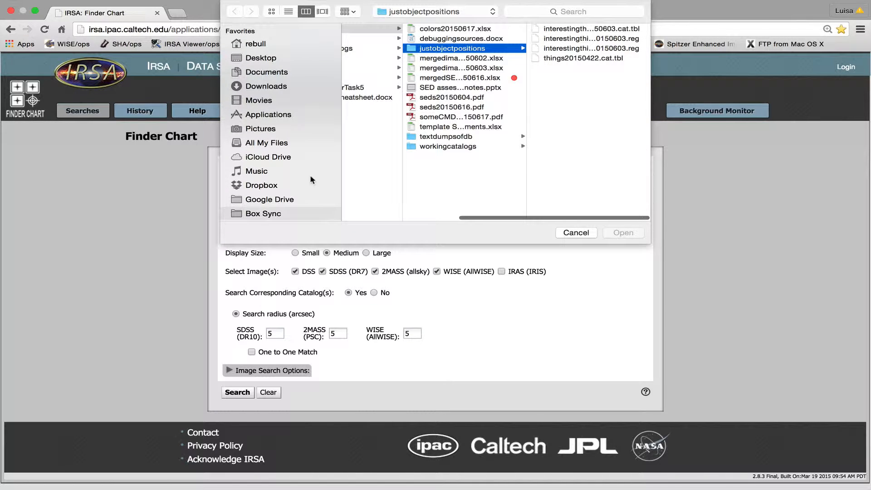
{"action": "left_click_drag", "start_coordinate": [257, 201], "coordinate": [257, 210]}
{"action": "left_click", "coordinate": [257, 202]}
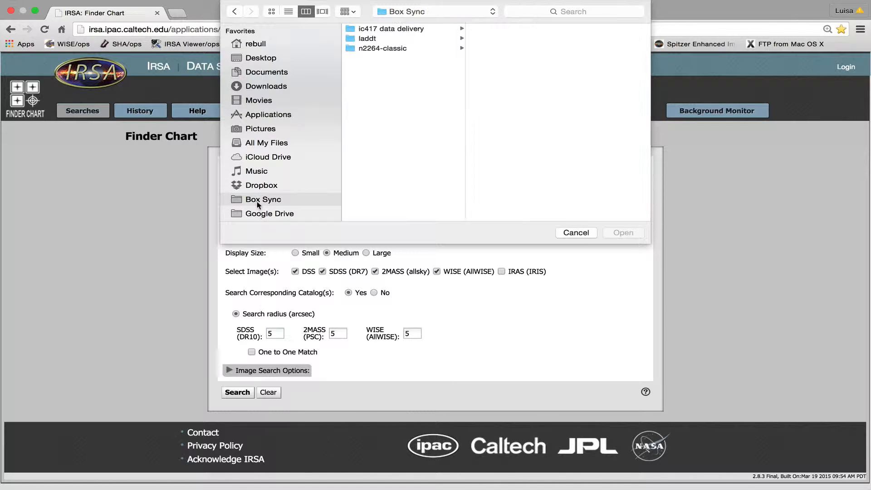
{"action": "left_click", "coordinate": [417, 31]}
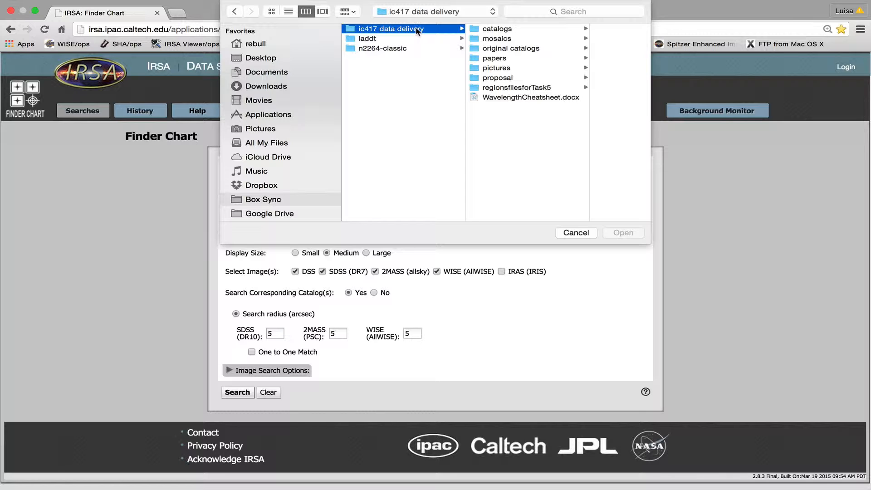
{"action": "left_click", "coordinate": [498, 30]}
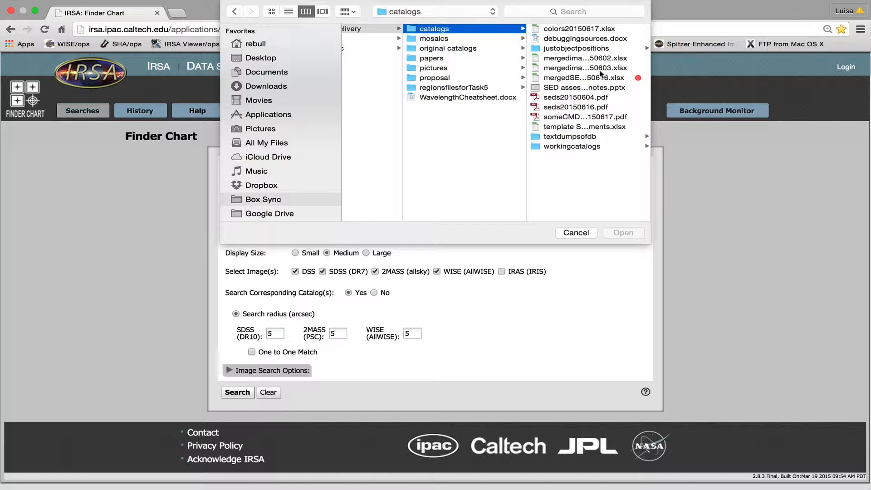
{"action": "left_click", "coordinate": [574, 49]}
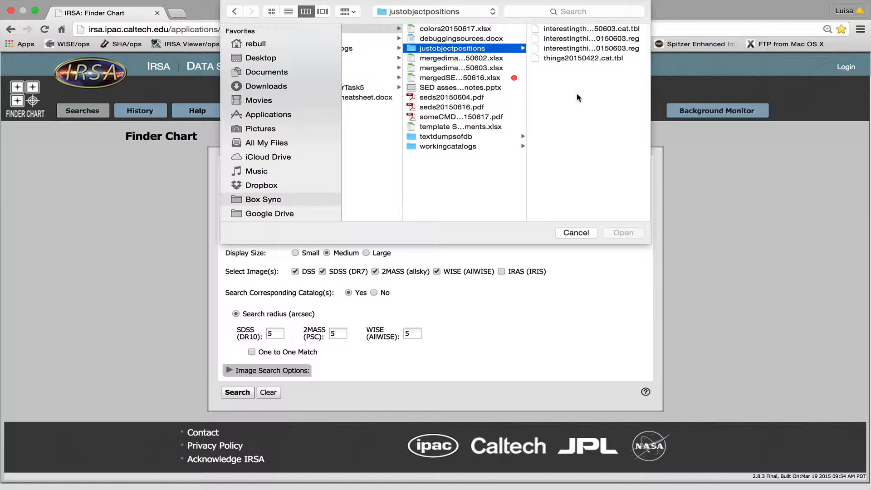
{"action": "left_click", "coordinate": [562, 29]}
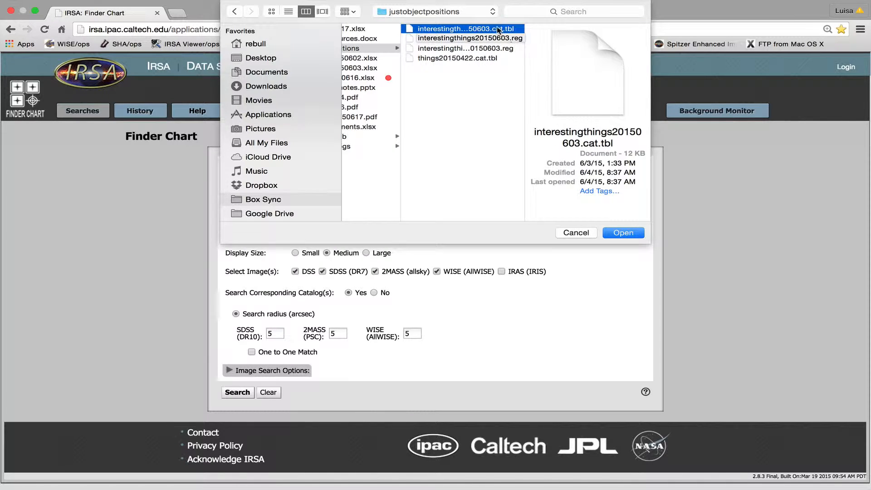
{"action": "left_click", "coordinate": [618, 232]}
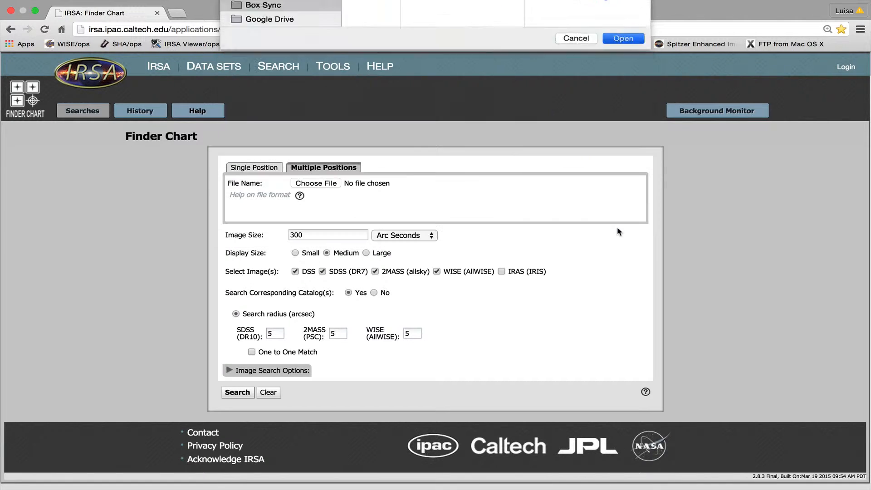
Step: Set the image size to 30 arc seconds and exclude SDSS (DR7) from the selected images
{"action": "left_click", "coordinate": [311, 237]}
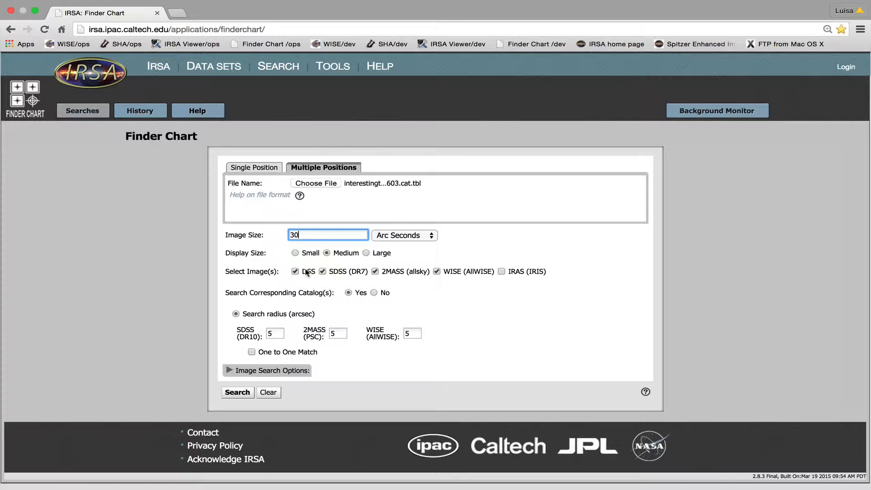
{"action": "left_click", "coordinate": [322, 271]}
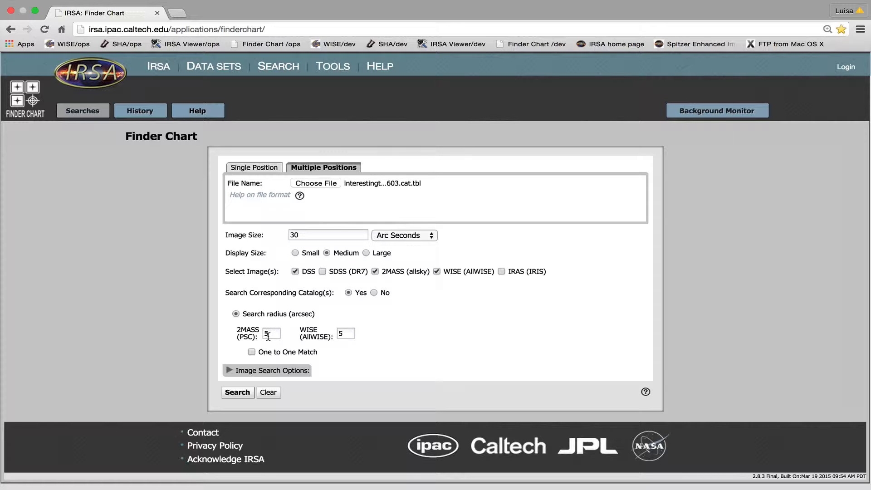
Step: Run the multiple-positions Finder Chart search with the current catalog search radii
{"action": "left_click", "coordinate": [265, 337]}
{"action": "left_click", "coordinate": [340, 334]}
{"action": "left_click", "coordinate": [237, 392]}
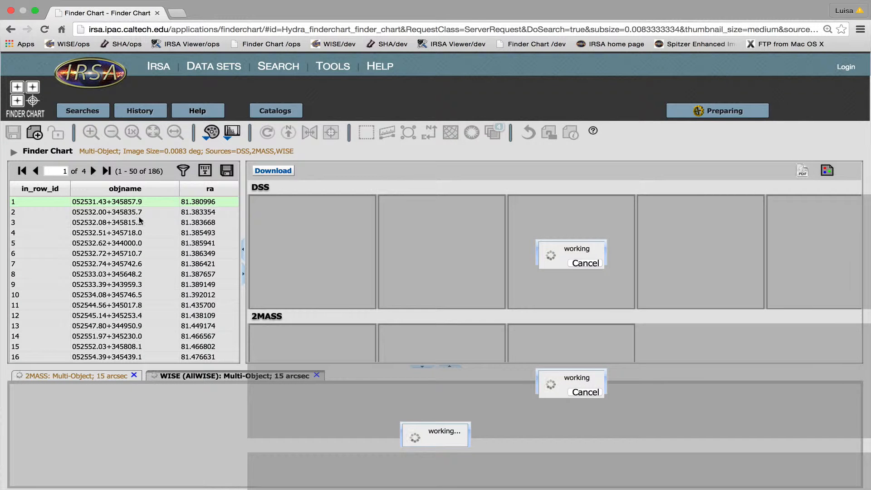
Step: Examine the source table, the 2MASS and WISE catalog tabs, and the image thumbnails for the first object
{"action": "scroll", "coordinate": [161, 297], "scroll_direction": "right", "scroll_amount": 5}
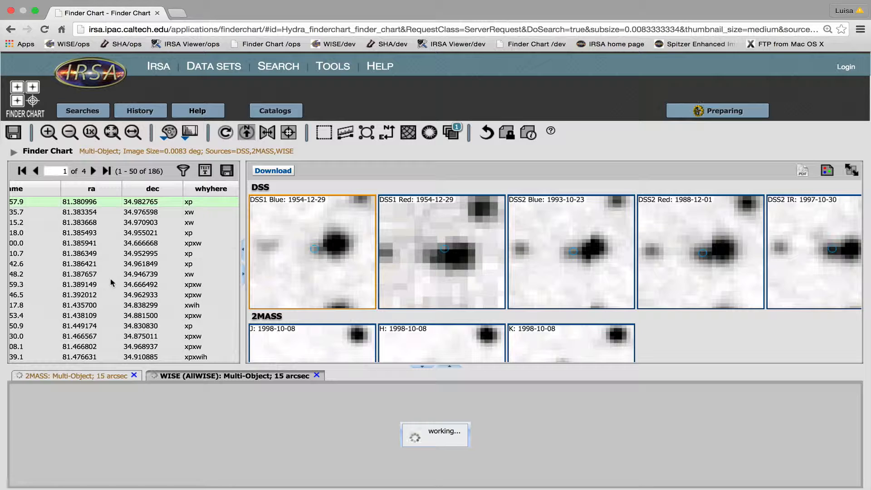
{"action": "scroll", "coordinate": [111, 281], "scroll_direction": "left", "scroll_amount": 5}
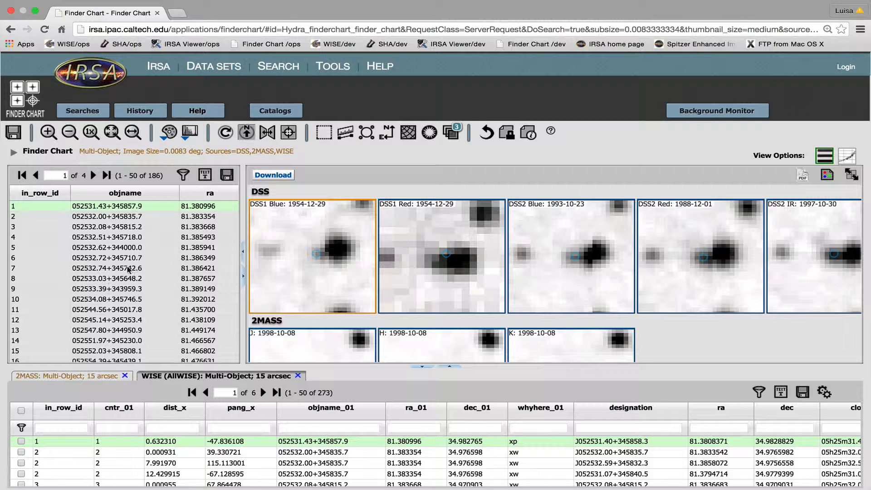
{"action": "left_click", "coordinate": [71, 378]}
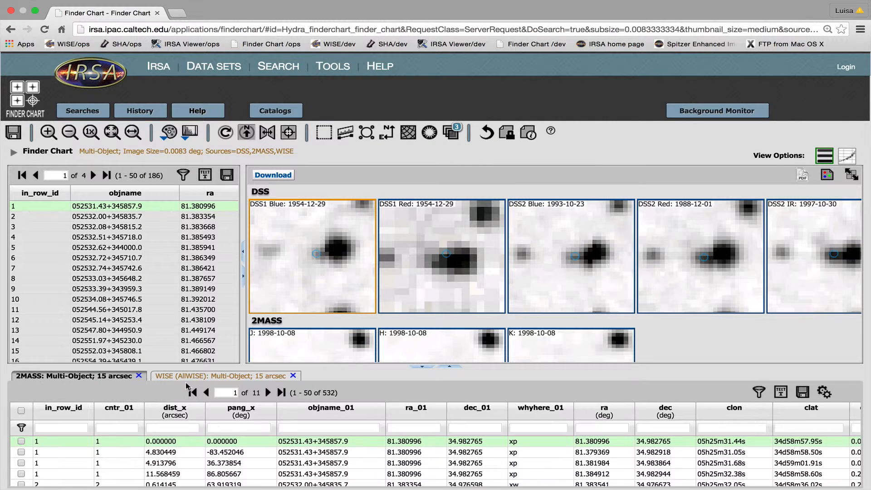
{"action": "left_click", "coordinate": [209, 382]}
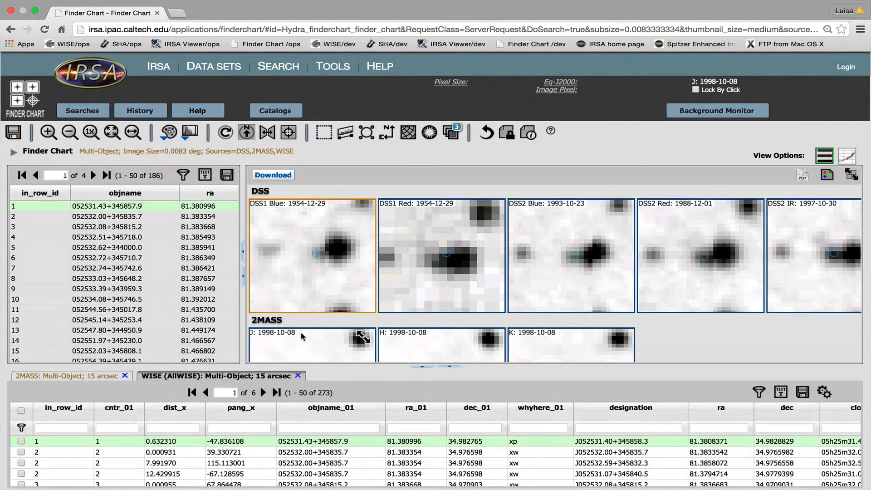
{"action": "scroll", "coordinate": [295, 334], "scroll_direction": "down", "scroll_amount": 4}
{"action": "scroll", "coordinate": [295, 327], "scroll_direction": "down", "scroll_amount": 2}
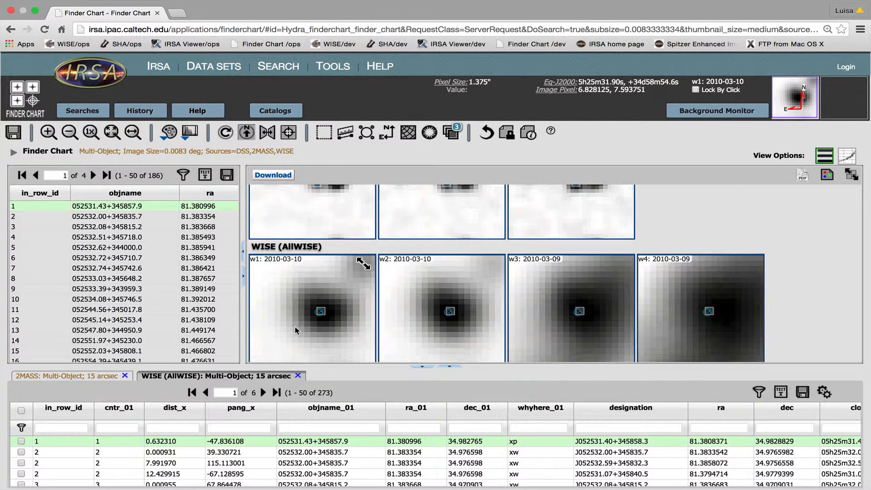
{"action": "scroll", "coordinate": [295, 327], "scroll_direction": "up", "scroll_amount": 2}
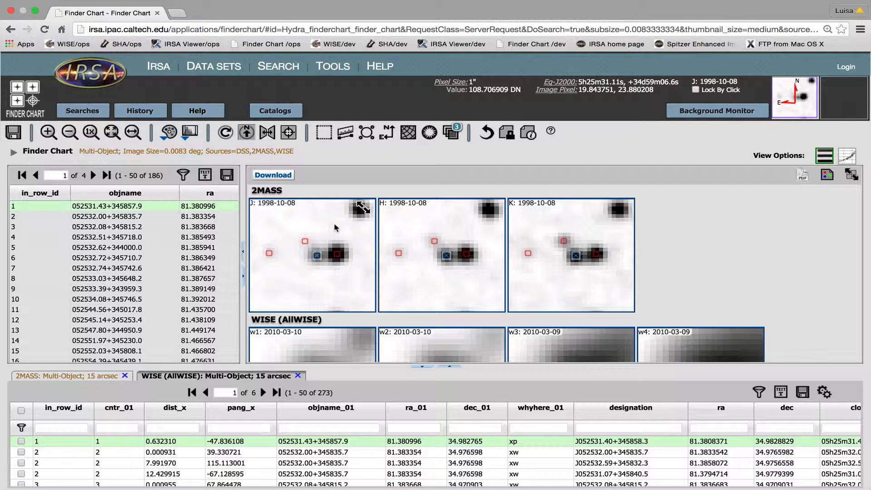
{"action": "left_click", "coordinate": [319, 224]}
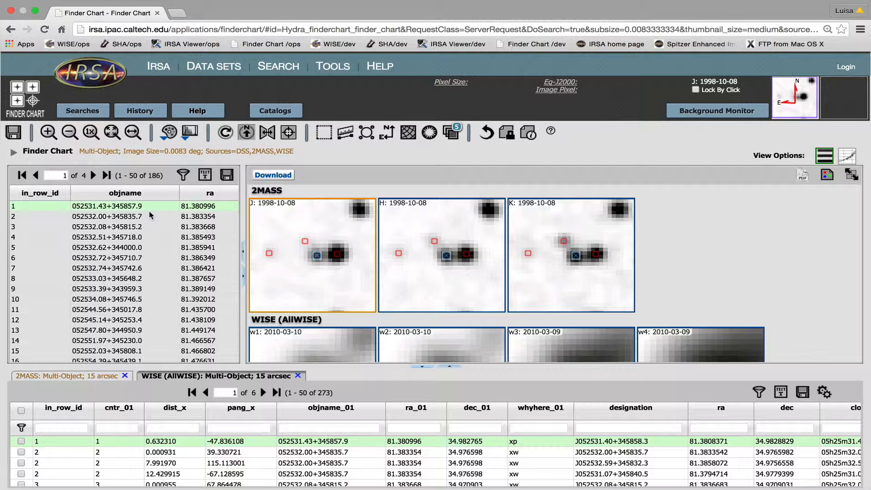
Step: Open the catalog loader and choose workingcatalog-interesting20160616.tbl as a custom catalog file
{"action": "left_click", "coordinate": [264, 115]}
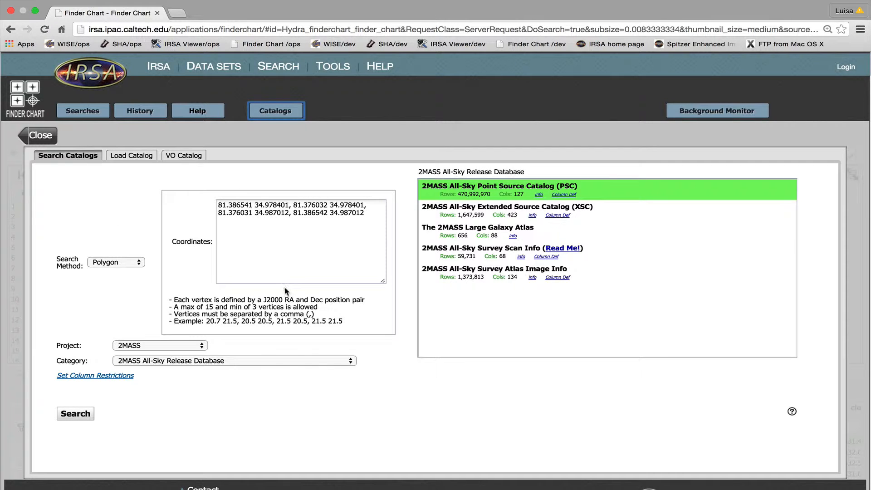
{"action": "left_click", "coordinate": [119, 157]}
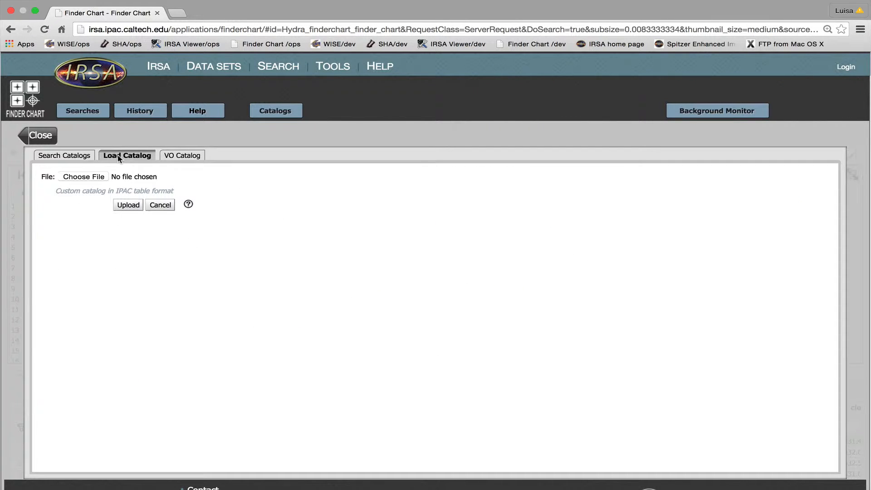
{"action": "left_click", "coordinate": [93, 178]}
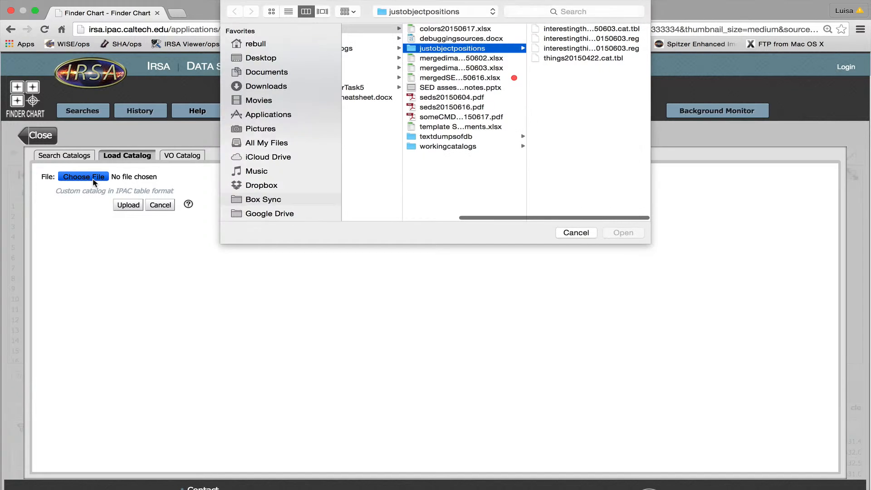
{"action": "left_click", "coordinate": [463, 146]}
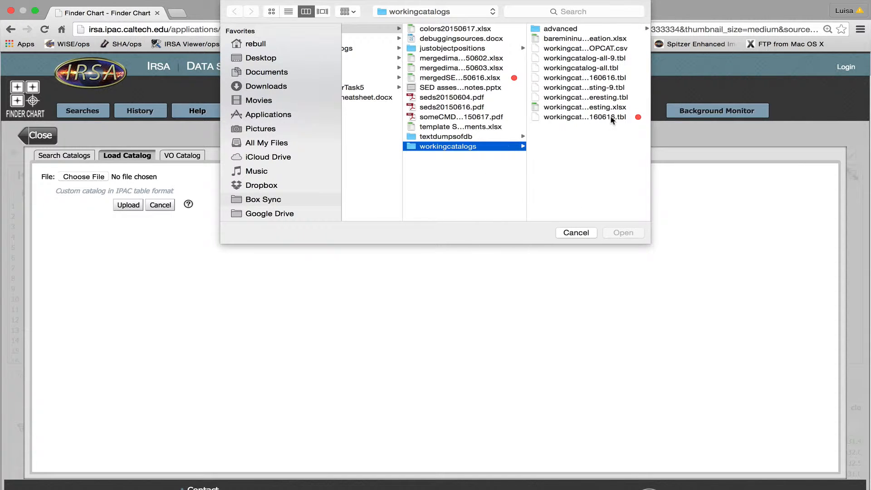
{"action": "left_click", "coordinate": [585, 117]}
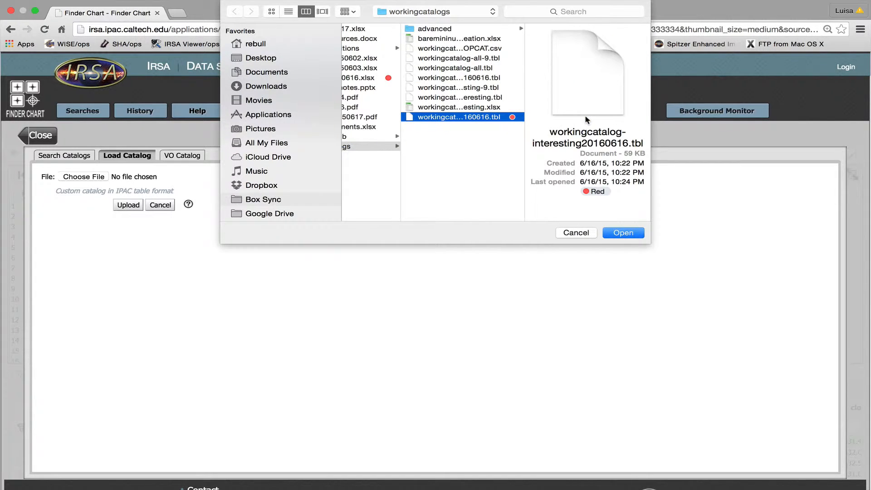
{"action": "left_click", "coordinate": [586, 235]}
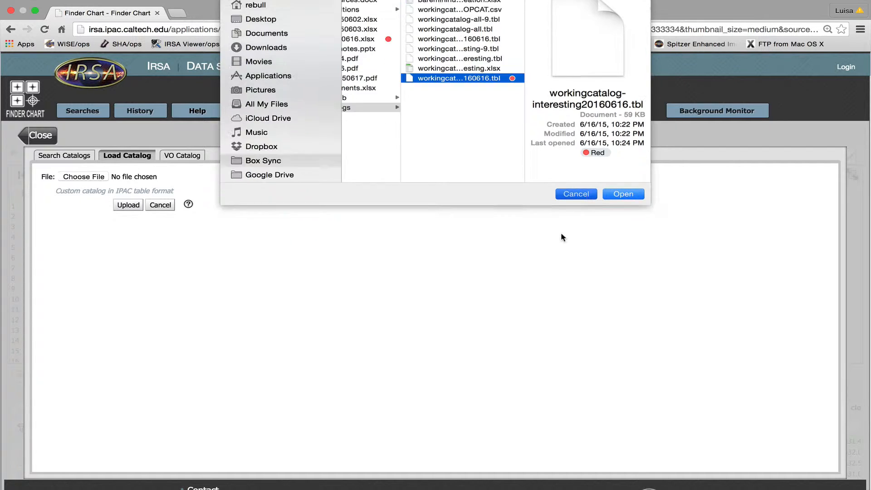
Step: Switch to the VO catalog search and set the radius to 30 arc seconds
{"action": "left_click", "coordinate": [171, 159]}
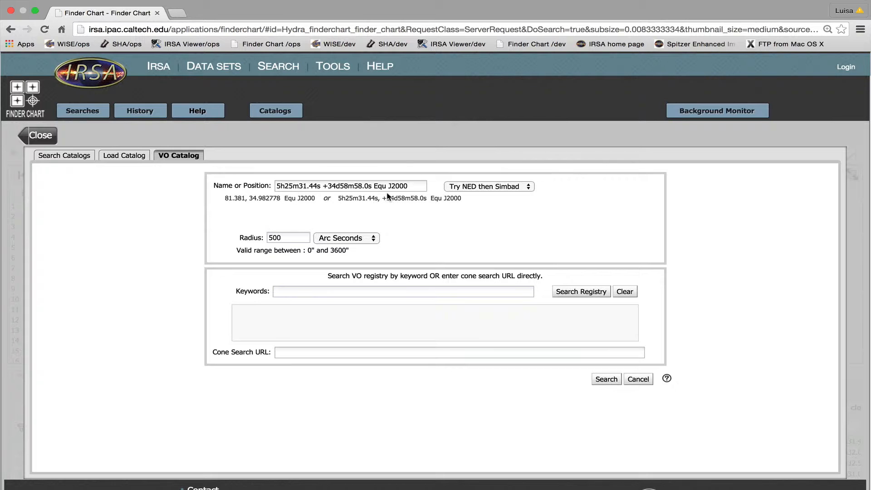
{"action": "left_click", "coordinate": [293, 238]}
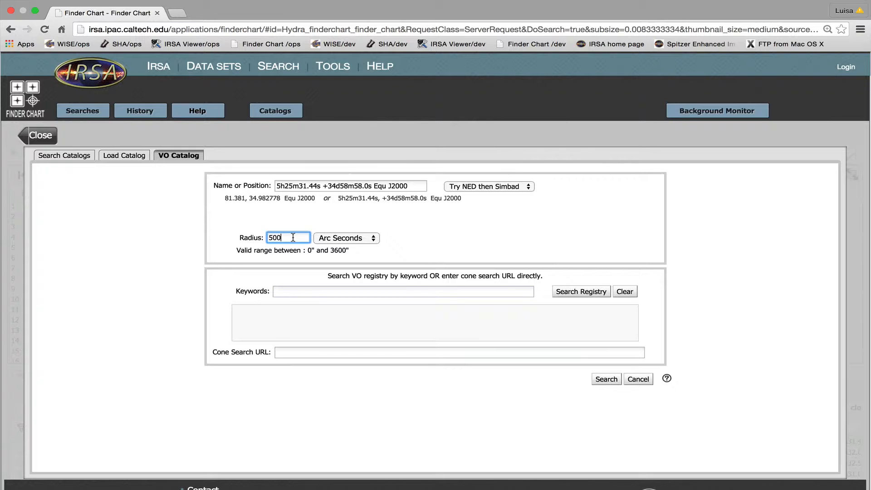
{"action": "key", "text": "BackSpace"}
{"action": "key", "text": "BackSpace"}
{"action": "key", "text": "BackSpace"}
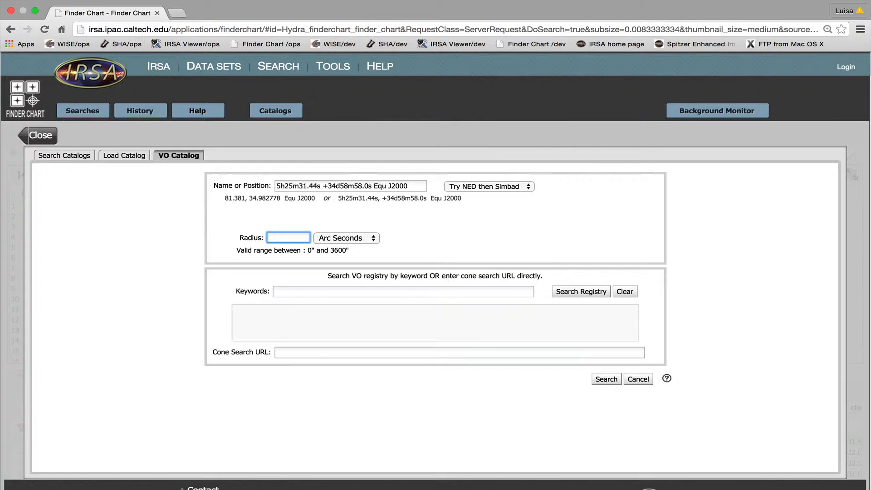
{"action": "type", "text": "30"}
Step: Search the VO registry for the keyword ukidss and browse the listed cone search services
{"action": "left_click", "coordinate": [285, 292]}
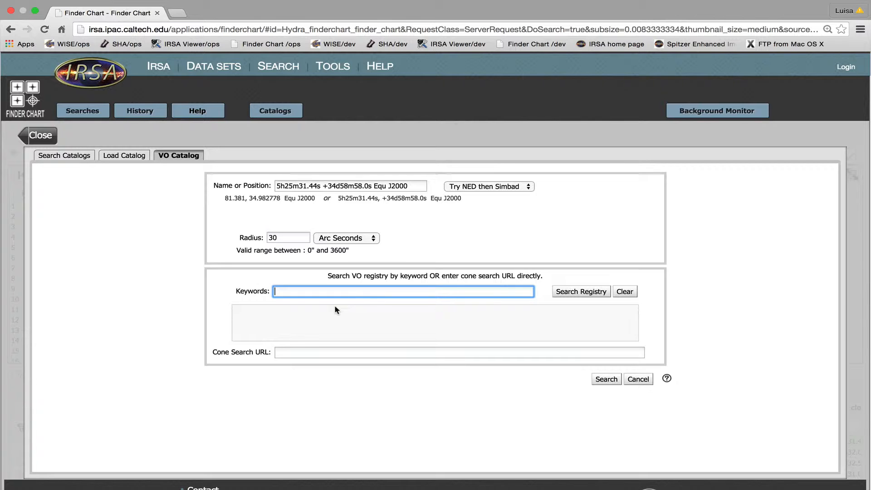
{"action": "type", "text": "uki"}
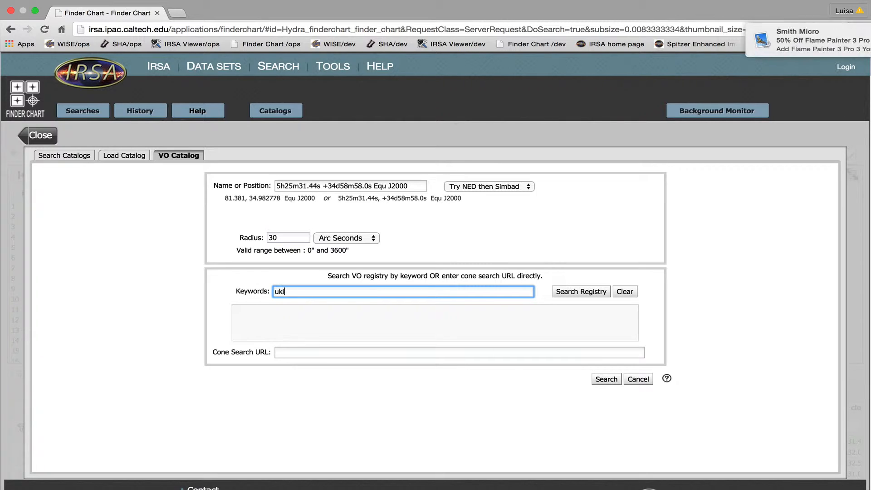
{"action": "type", "text": "dss"}
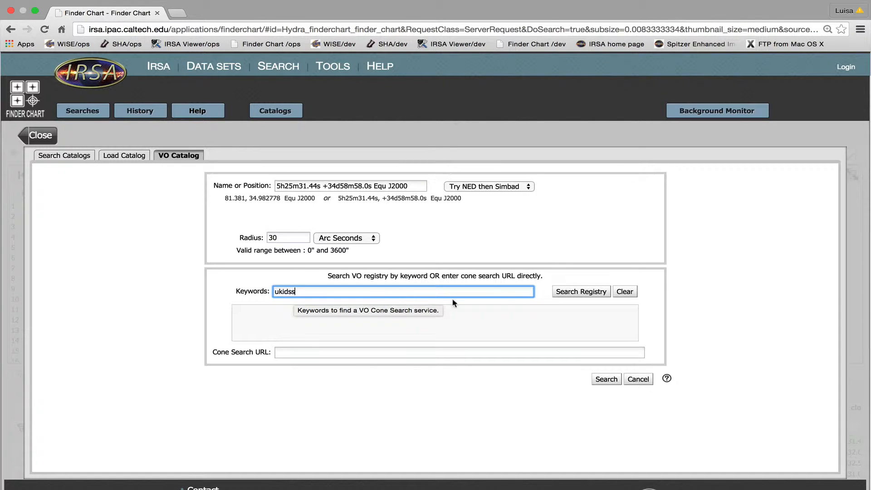
{"action": "left_click", "coordinate": [565, 298]}
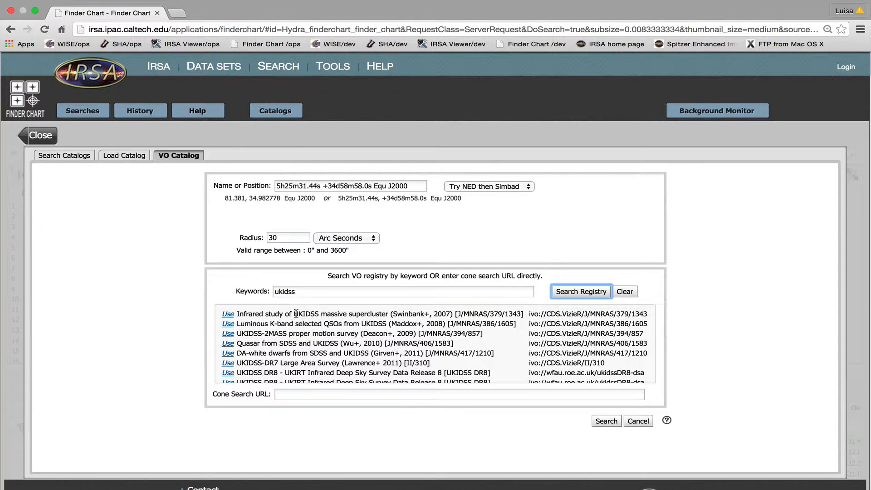
{"action": "scroll", "coordinate": [300, 321], "scroll_direction": "down", "scroll_amount": 3}
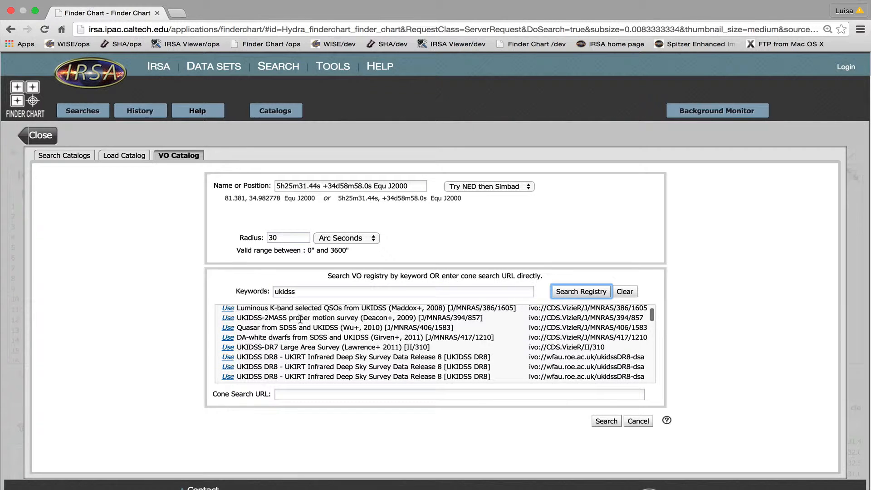
{"action": "scroll", "coordinate": [300, 318], "scroll_direction": "down", "scroll_amount": 5}
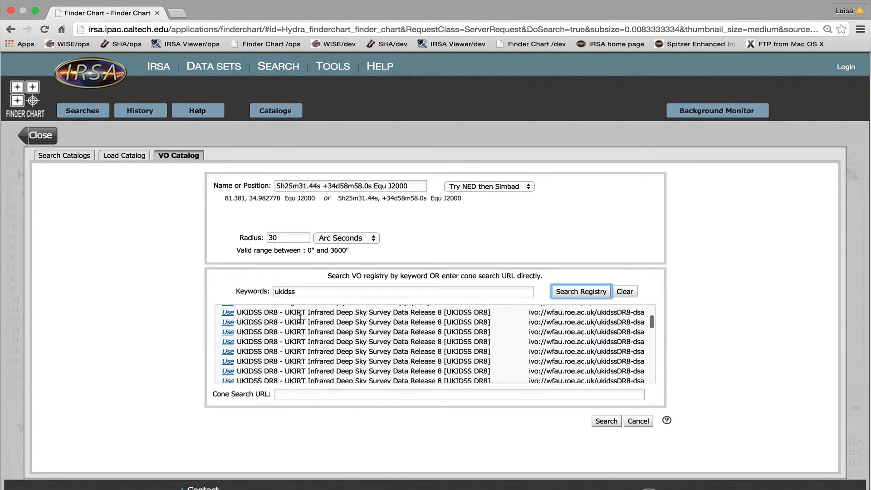
{"action": "scroll", "coordinate": [300, 319], "scroll_direction": "down", "scroll_amount": 1}
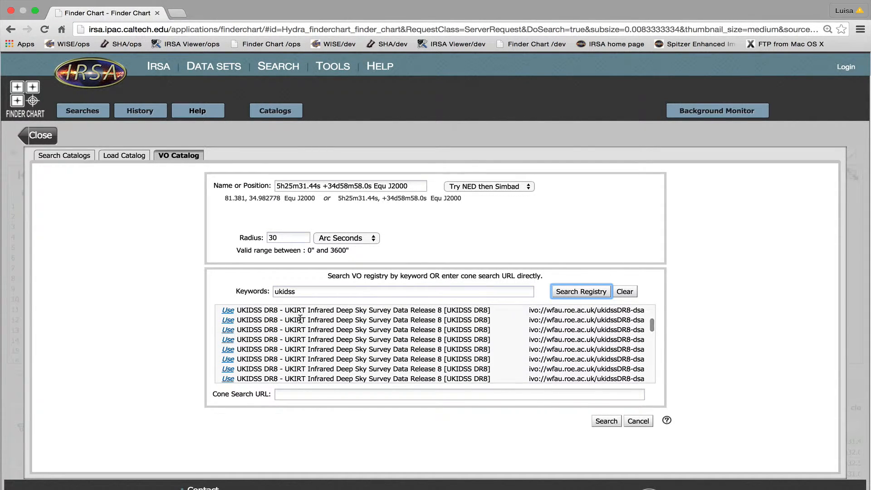
{"action": "scroll", "coordinate": [300, 319], "scroll_direction": "down", "scroll_amount": 2}
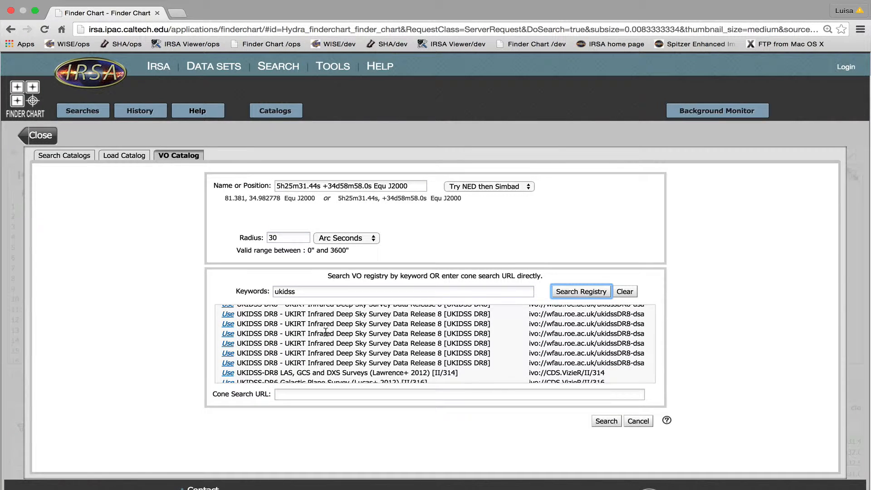
{"action": "scroll", "coordinate": [325, 332], "scroll_direction": "down", "scroll_amount": 5}
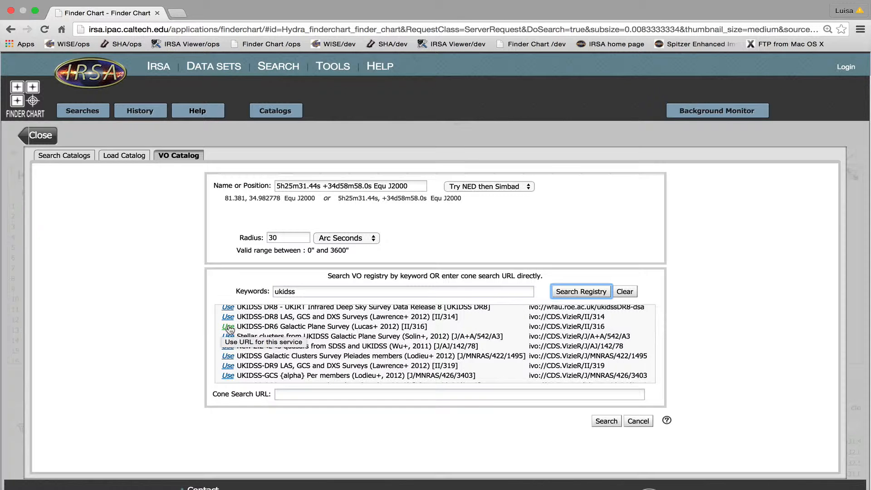
Step: Choose the UKIDSS-DR6 Galactic Plane Survey (II/316) cone search service and run the VO catalog search
{"action": "left_click", "coordinate": [228, 330]}
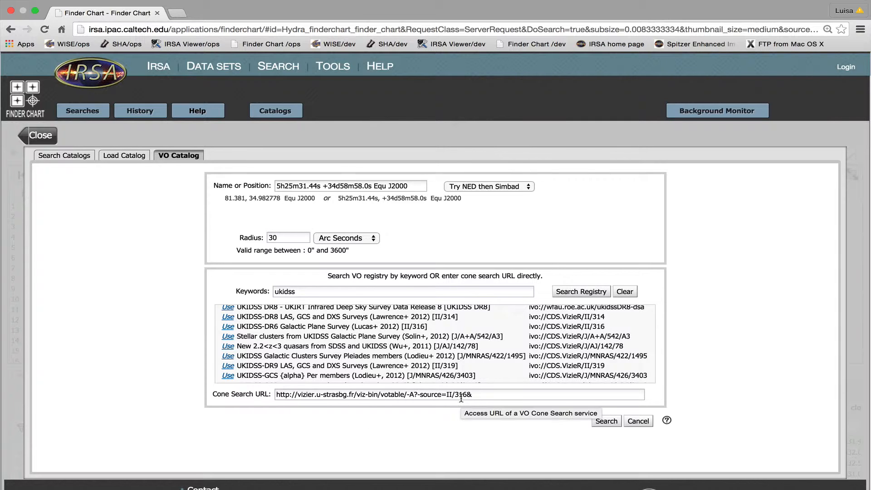
{"action": "left_click", "coordinate": [602, 426]}
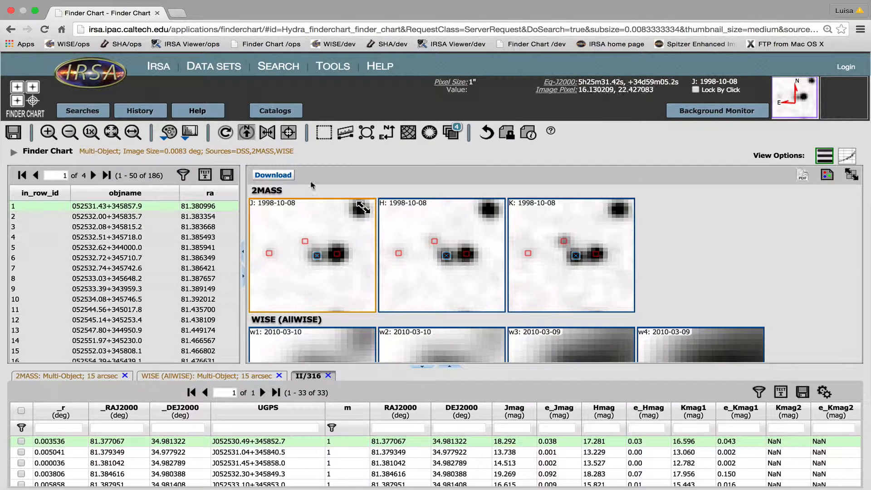
Step: Open the layers dialog and turn on the II/316 catalog overlay on the images
{"action": "left_click", "coordinate": [455, 137]}
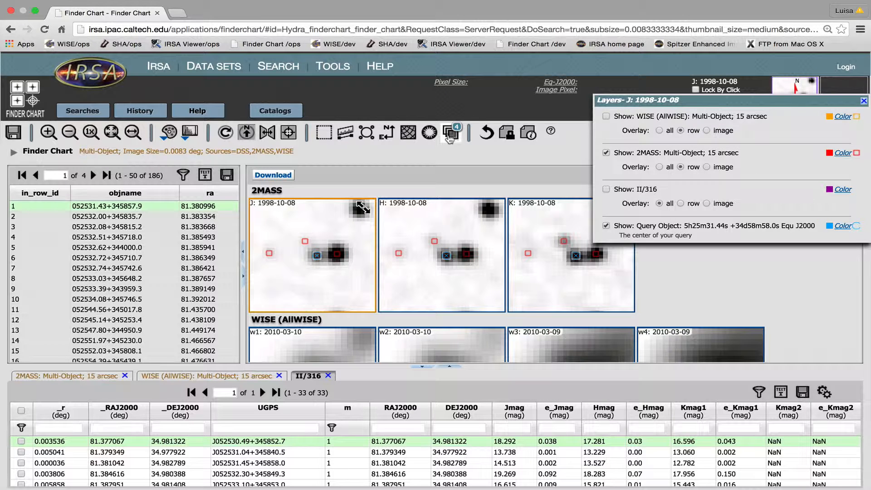
{"action": "left_click", "coordinate": [606, 189]}
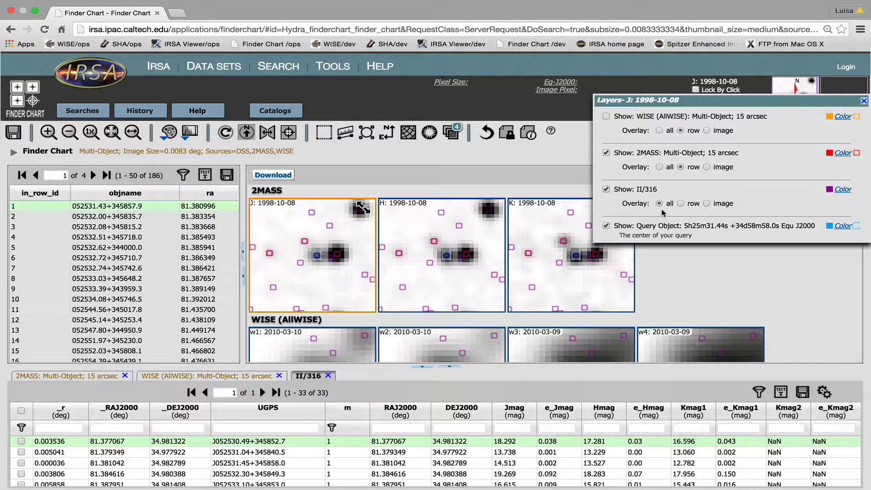
{"action": "left_click", "coordinate": [607, 189]}
{"action": "left_click", "coordinate": [606, 188]}
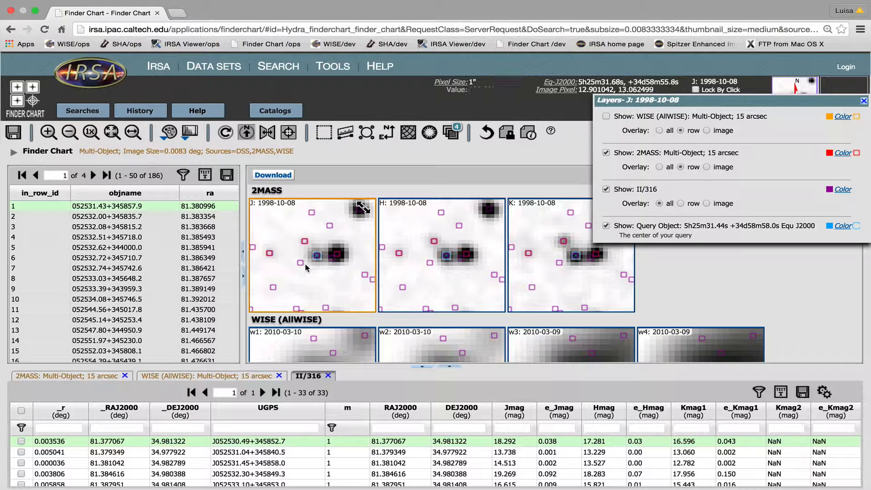
Step: Inspect UKIDSS sources by selecting them in the J image and scanning the II/316 table columns
{"action": "left_click", "coordinate": [331, 259]}
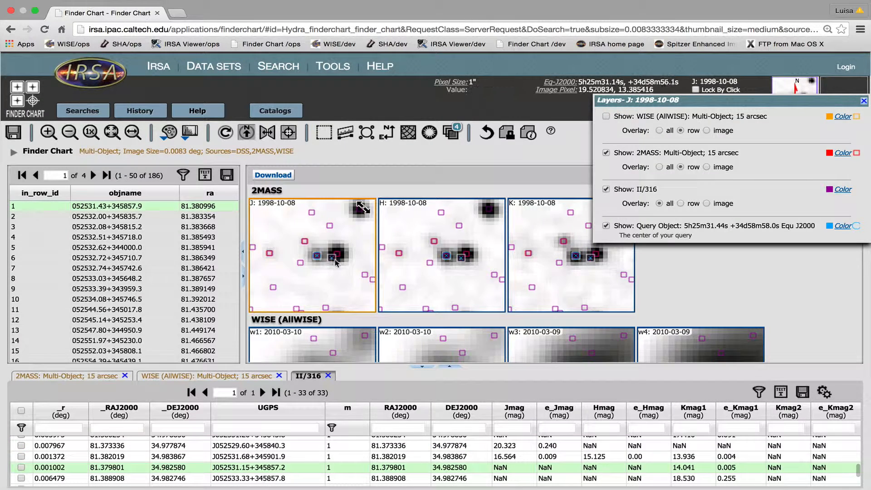
{"action": "left_click", "coordinate": [336, 253]}
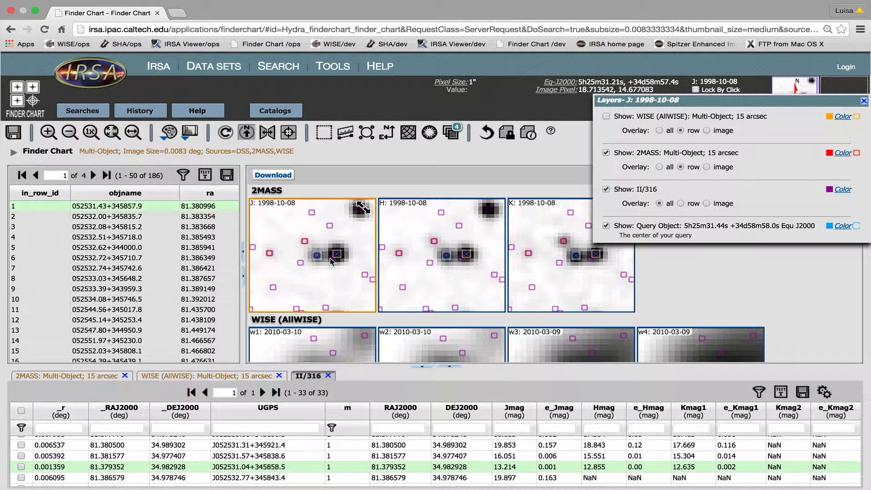
{"action": "left_click", "coordinate": [330, 258]}
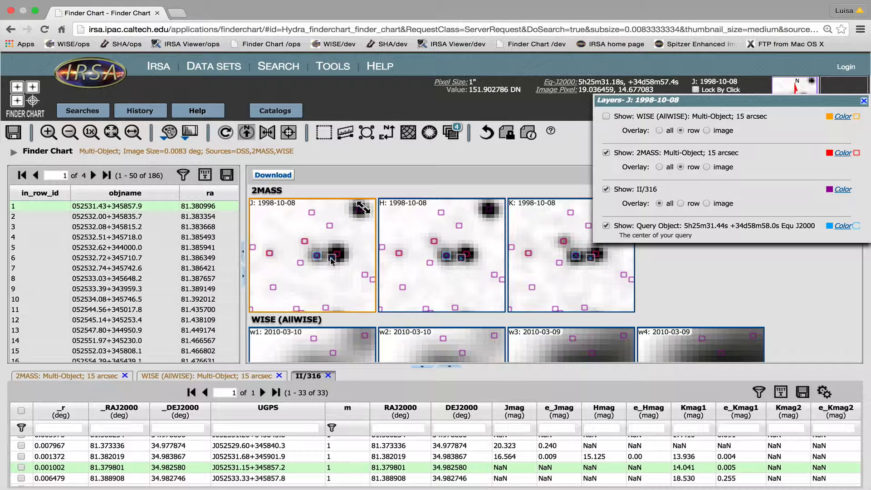
{"action": "left_click", "coordinate": [316, 257]}
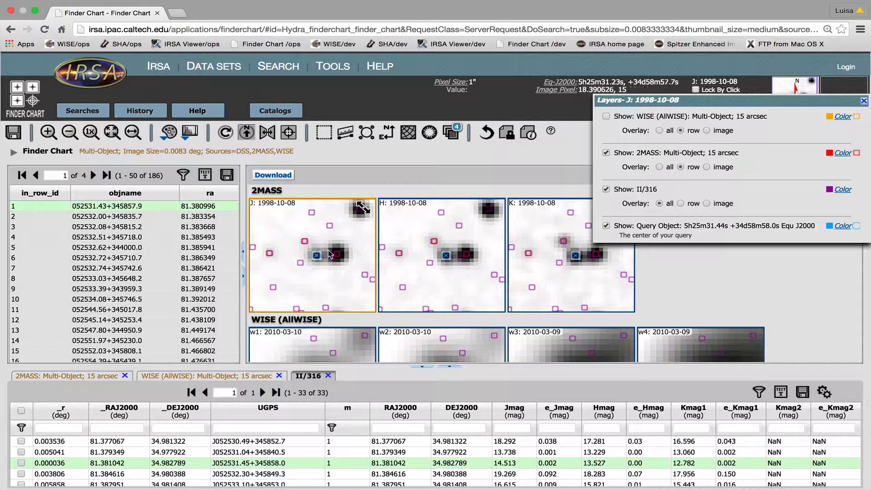
{"action": "scroll", "coordinate": [318, 295], "scroll_direction": "down", "scroll_amount": 3}
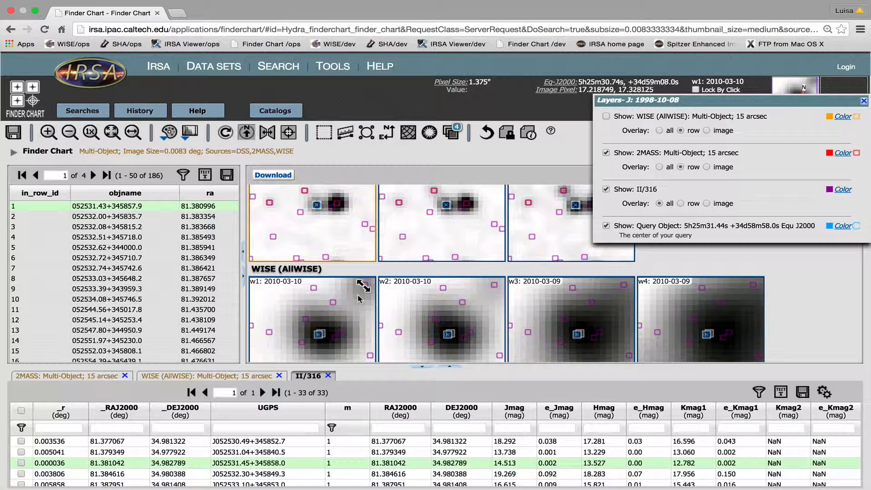
{"action": "scroll", "coordinate": [360, 298], "scroll_direction": "up", "scroll_amount": 2}
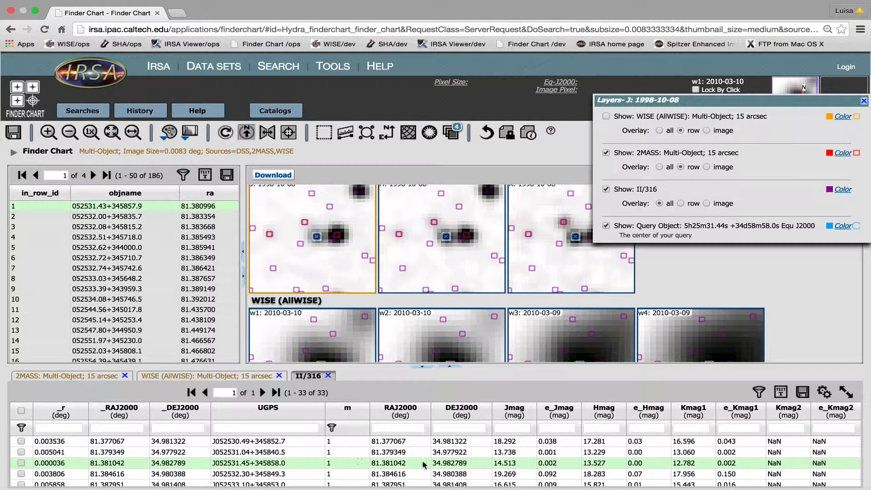
{"action": "scroll", "coordinate": [417, 463], "scroll_direction": "right", "scroll_amount": 5}
{"action": "scroll", "coordinate": [414, 460], "scroll_direction": "right", "scroll_amount": 4}
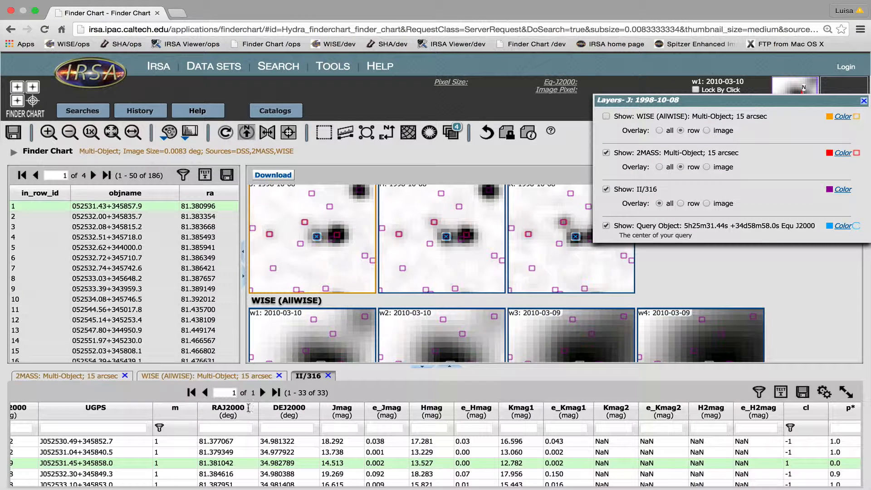
Step: Compare the 2MASS catalog table with the II/316 table by selecting sources in the J image
{"action": "left_click", "coordinate": [94, 380]}
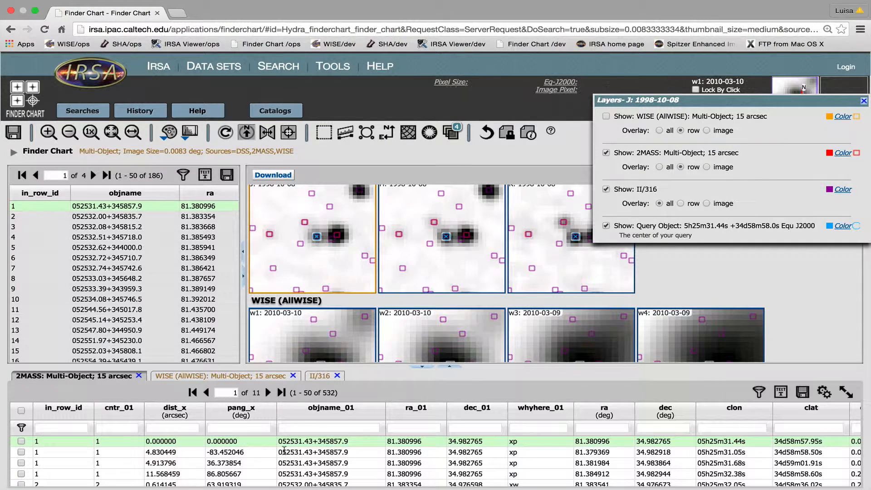
{"action": "scroll", "coordinate": [385, 458], "scroll_direction": "right", "scroll_amount": 10}
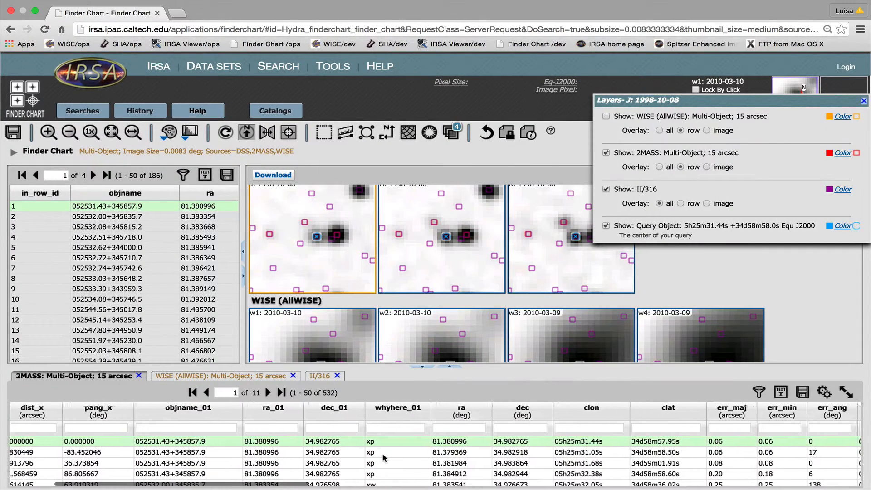
{"action": "scroll", "coordinate": [379, 457], "scroll_direction": "right", "scroll_amount": 8}
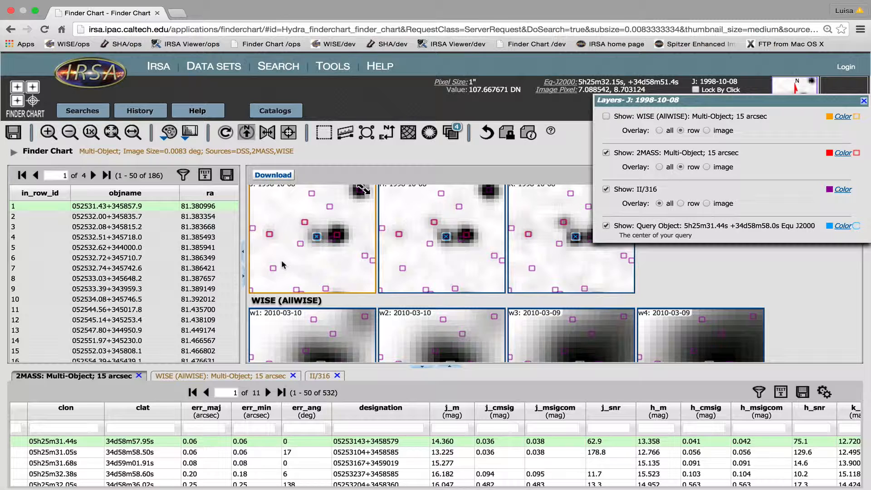
{"action": "left_click", "coordinate": [340, 239]}
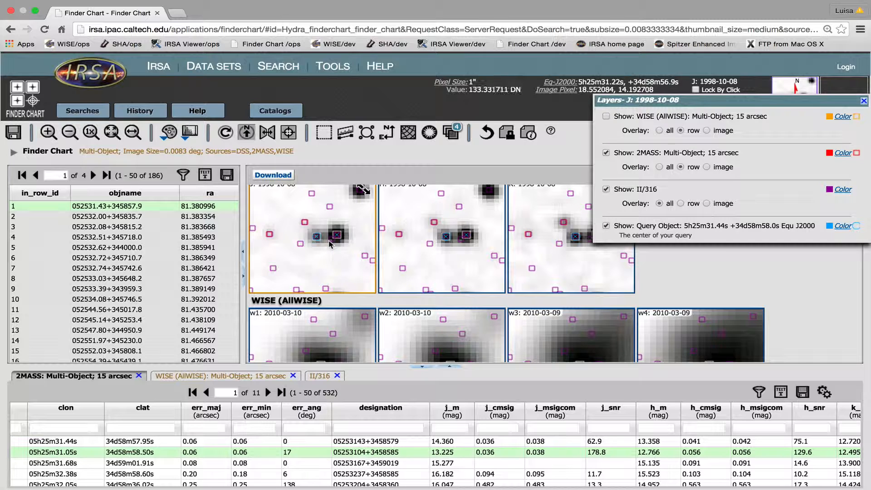
{"action": "left_click", "coordinate": [318, 378]}
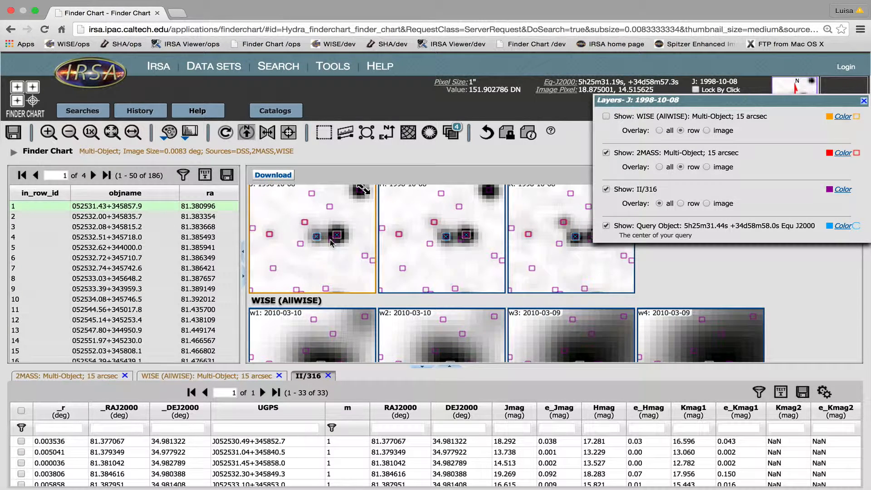
{"action": "left_click", "coordinate": [331, 240]}
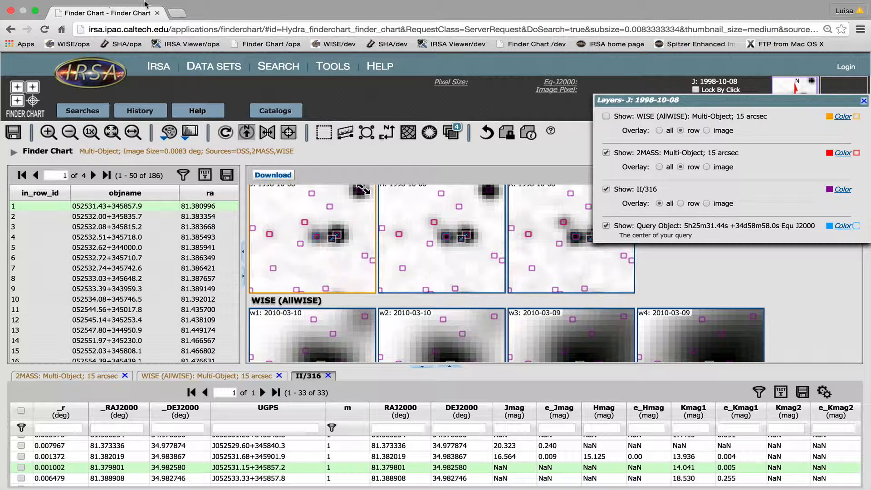
Step: Open a new browser tab and search the web for ukidss
{"action": "left_click", "coordinate": [176, 13]}
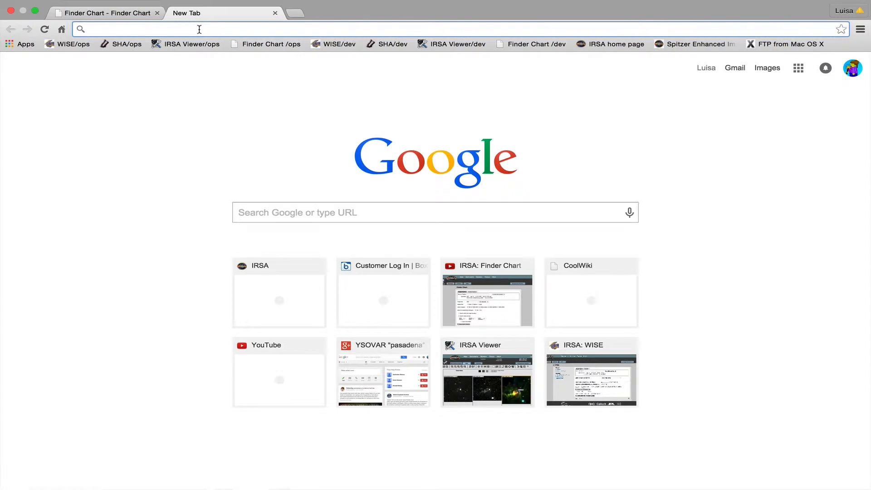
{"action": "type", "text": "ukidss"}
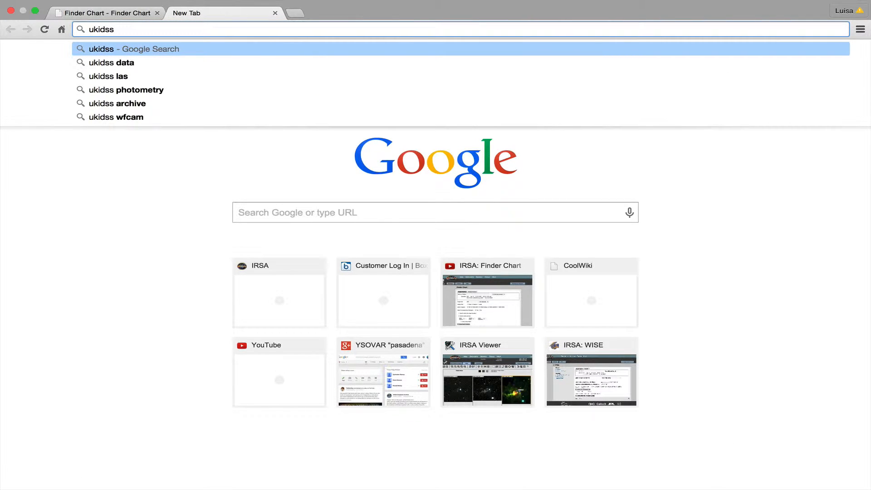
{"action": "key", "text": "Return"}
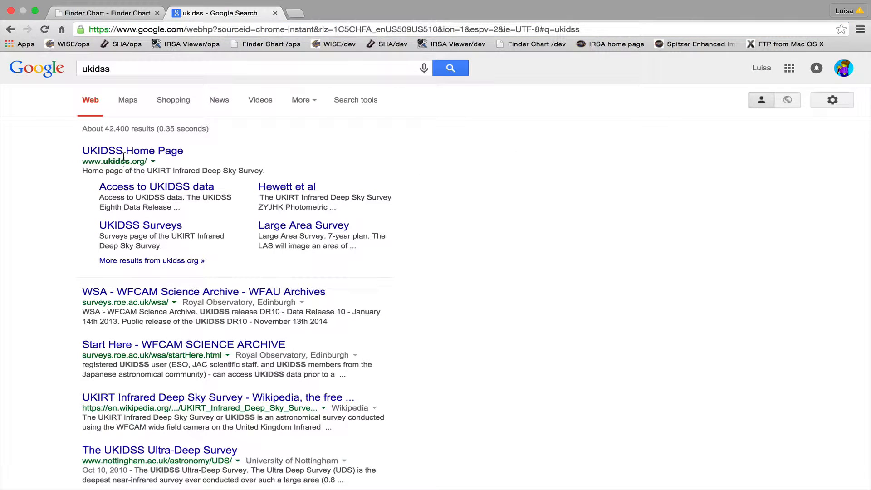
Step: Go from the UKIDSS home page through its data access page to the WFCAM Science Archive
{"action": "left_click", "coordinate": [125, 151]}
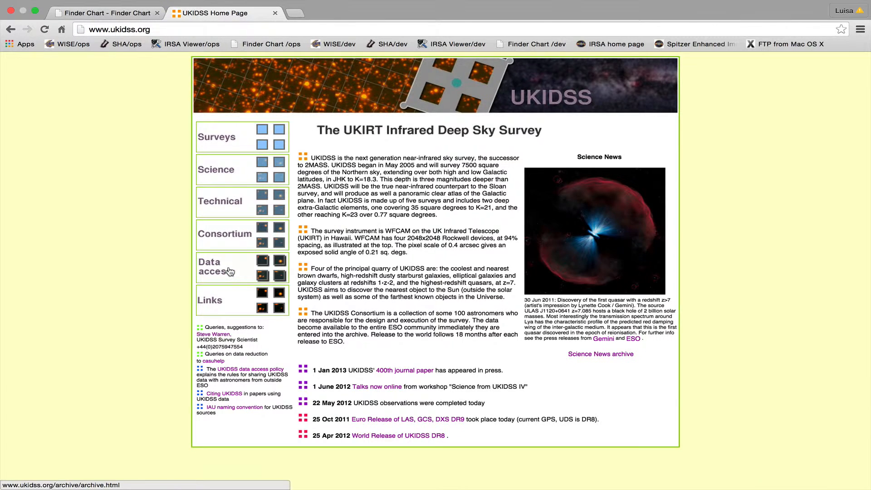
{"action": "left_click", "coordinate": [230, 271]}
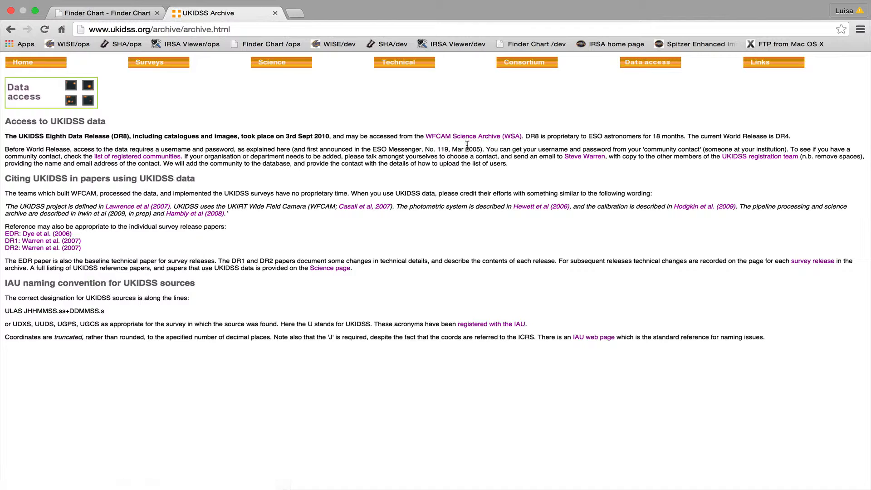
{"action": "left_click", "coordinate": [489, 137]}
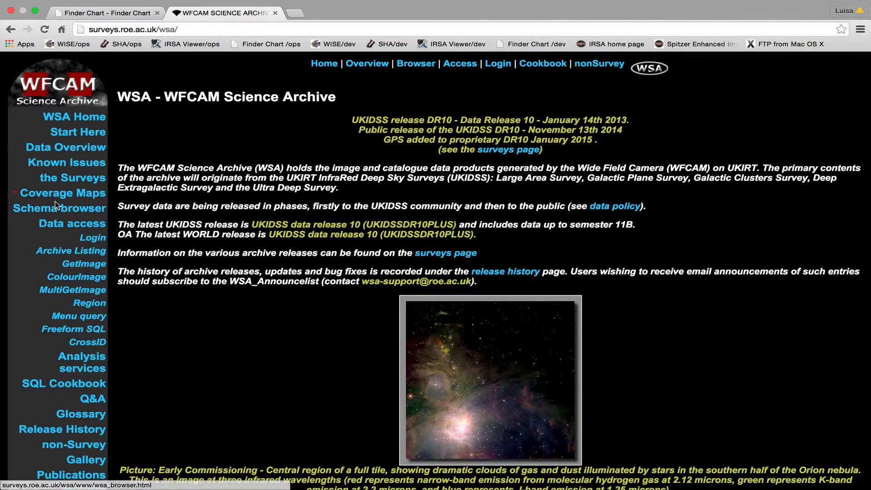
Step: Open the GetImage form and set the release to UKIDSSDR8PLUS and the survey to UKIDSS Galactic Plane Survey, GPS
{"action": "left_click", "coordinate": [87, 268]}
{"action": "left_click", "coordinate": [291, 189]}
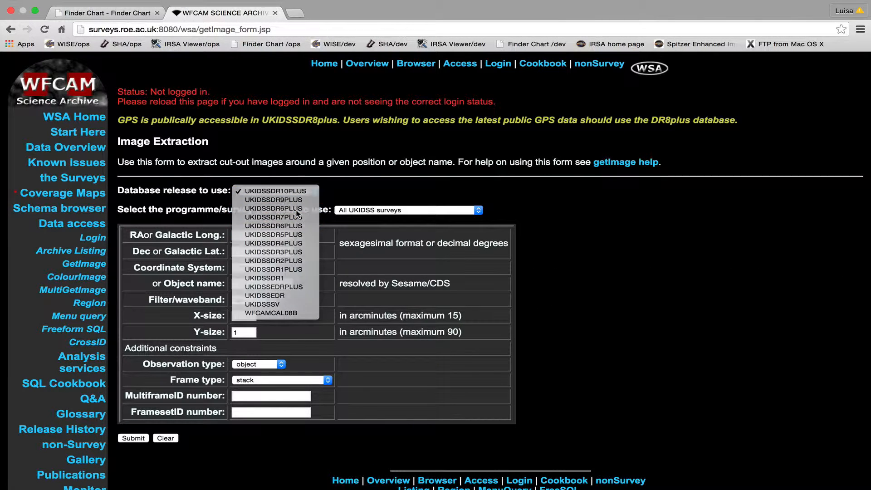
{"action": "left_click", "coordinate": [296, 210]}
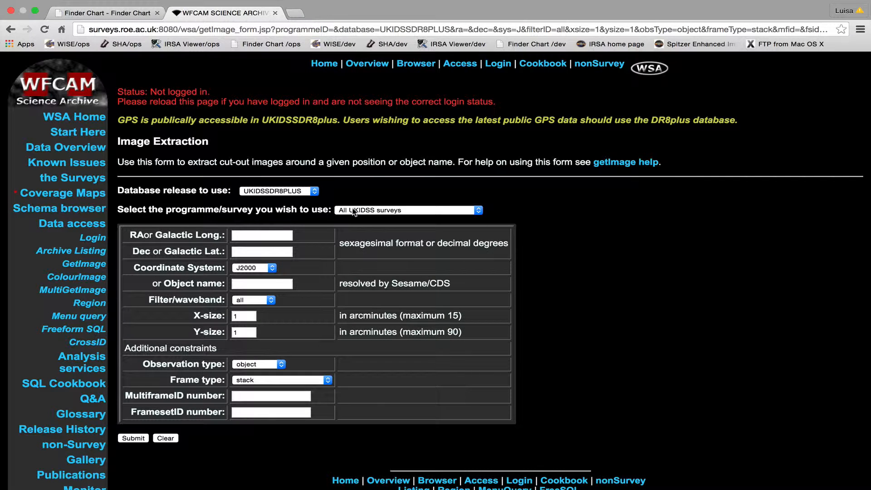
{"action": "left_click", "coordinate": [353, 211]}
{"action": "left_click", "coordinate": [396, 225]}
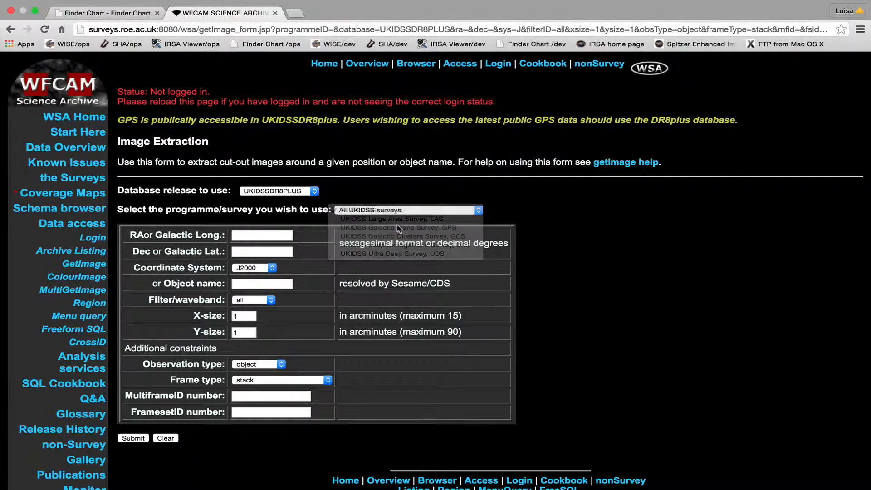
{"action": "left_click", "coordinate": [271, 235]}
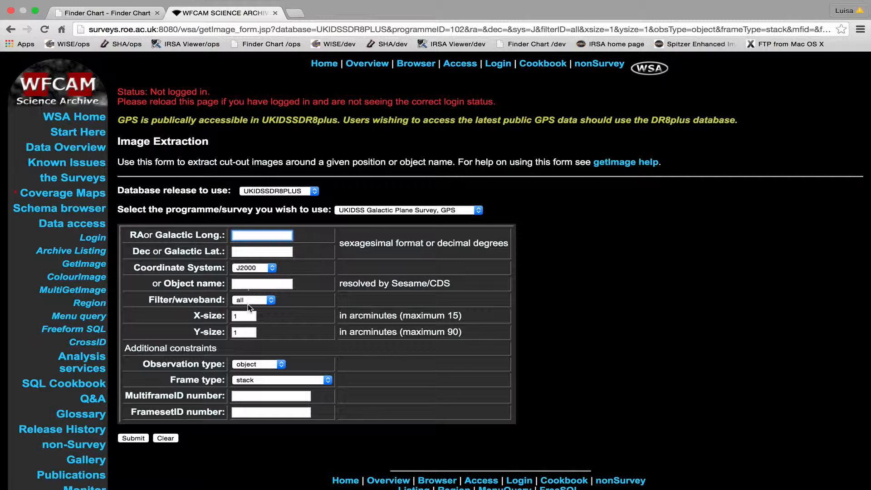
{"action": "left_click", "coordinate": [256, 286]}
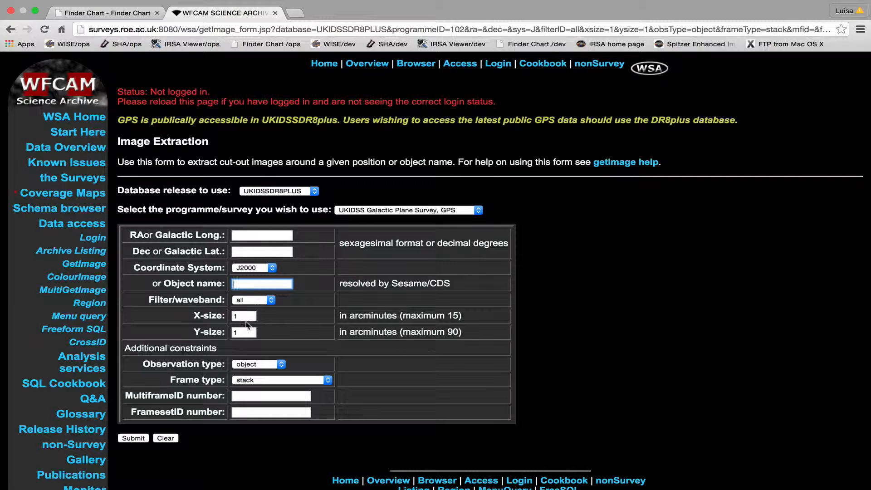
{"action": "left_click", "coordinate": [257, 303]}
{"action": "left_click", "coordinate": [256, 300]}
Step: Switch to the Finder Chart tab and copy the first object's ra and dec values from the source table
{"action": "left_click", "coordinate": [112, 13]}
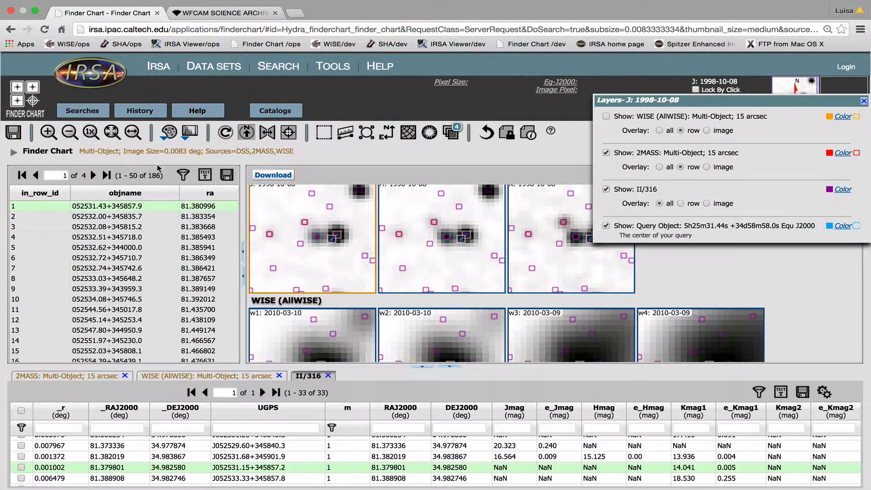
{"action": "scroll", "coordinate": [186, 205], "scroll_direction": "right", "scroll_amount": 5}
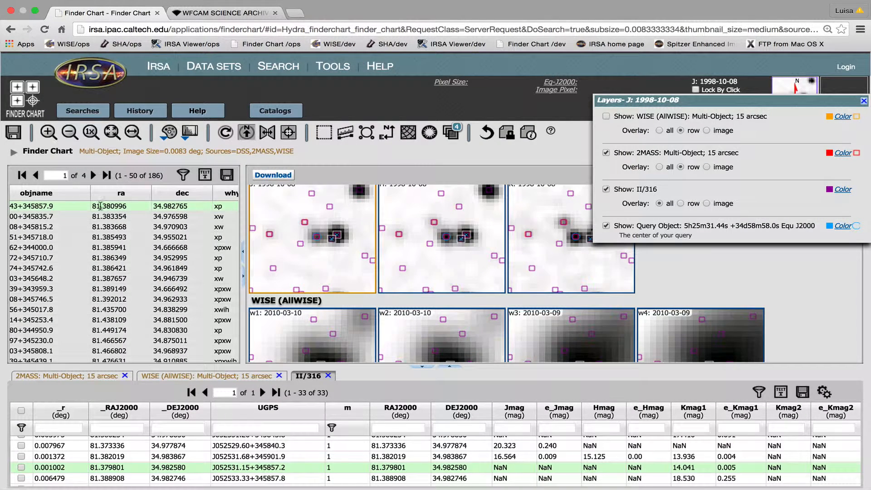
{"action": "left_click_drag", "start_coordinate": [93, 208], "coordinate": [193, 208]}
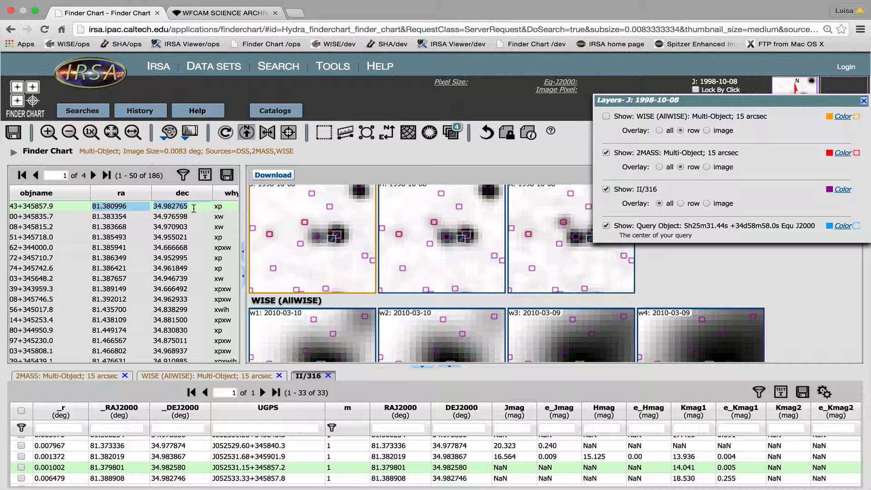
Step: Paste the coordinates into the GetImage form as RA 81.380996 and Dec 34.982765
{"action": "left_click", "coordinate": [181, 12]}
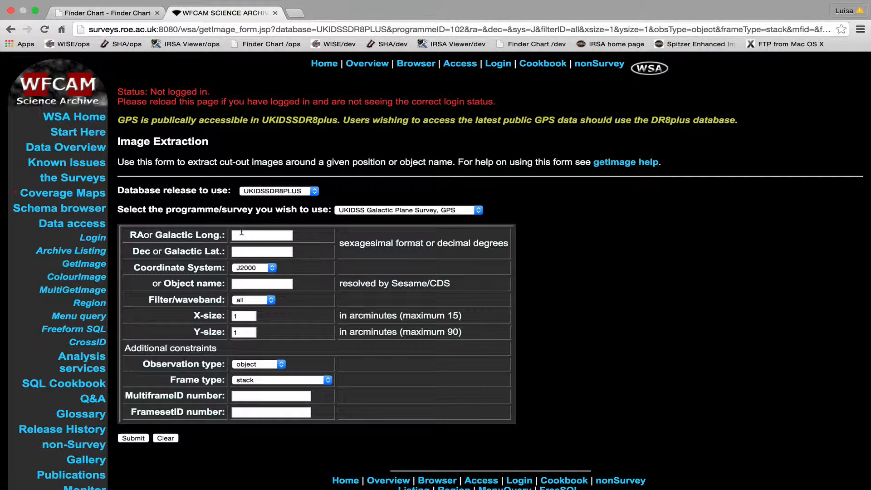
{"action": "left_click", "coordinate": [247, 232]}
{"action": "key", "text": "super+v"}
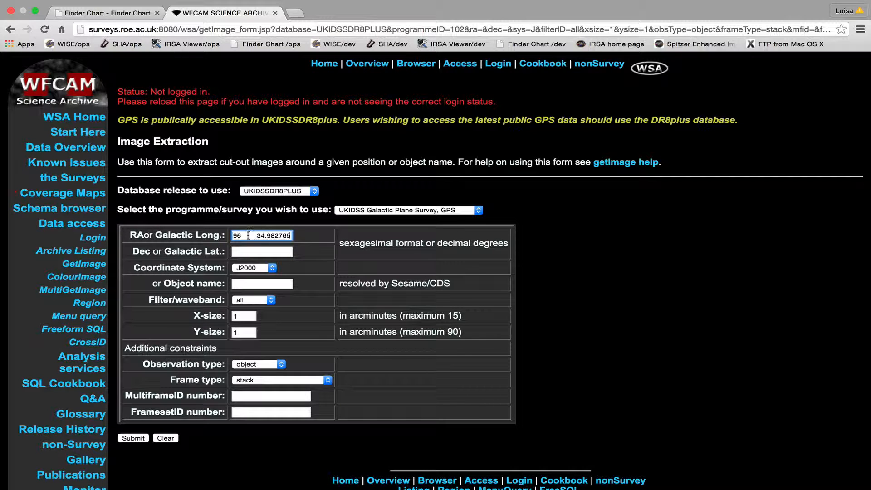
{"action": "key", "text": "super+x"}
{"action": "left_click", "coordinate": [252, 252]}
{"action": "key", "text": "super+v"}
{"action": "left_click_drag", "start_coordinate": [249, 252], "coordinate": [228, 252]}
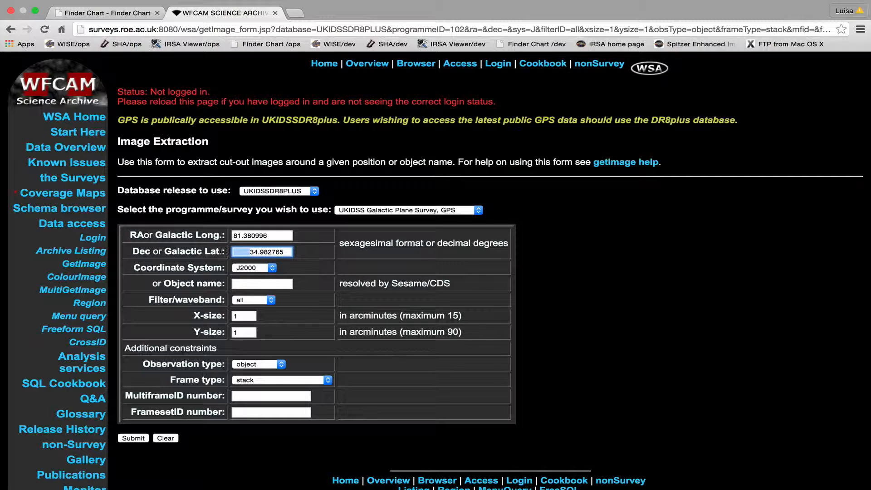
Step: Submit the GetImage request and download the FITS file of the J-filter cutout
{"action": "key", "text": "BackSpace"}
{"action": "left_click", "coordinate": [132, 439]}
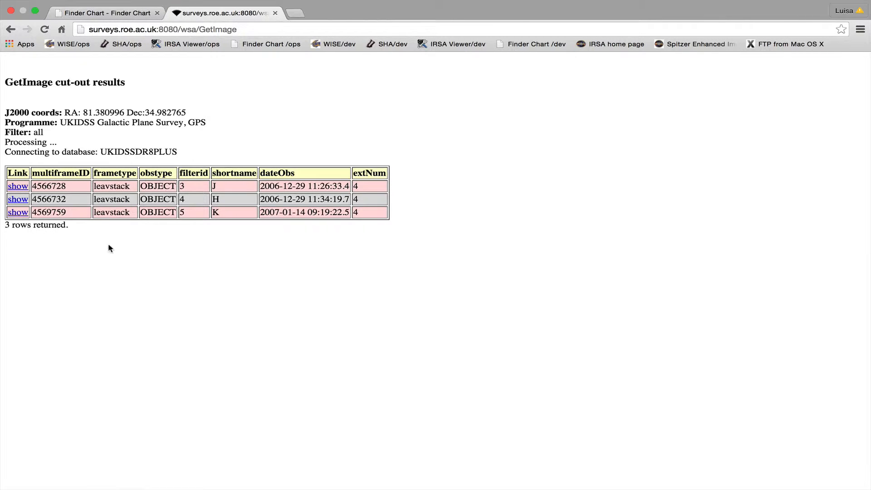
{"action": "left_click", "coordinate": [18, 187]}
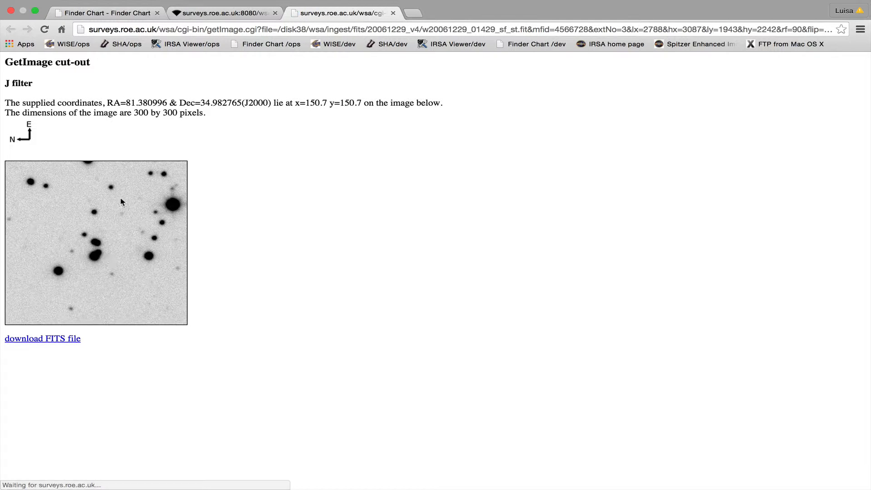
{"action": "left_click", "coordinate": [65, 339]}
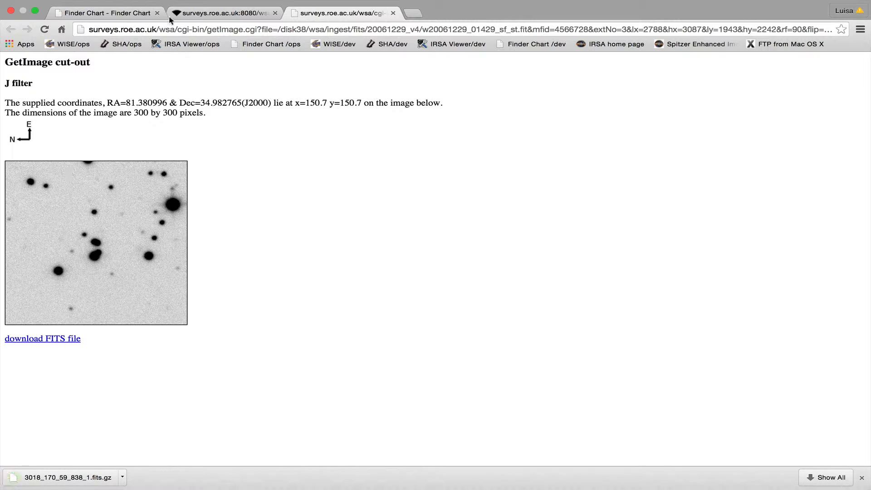
{"action": "left_click", "coordinate": [137, 13]}
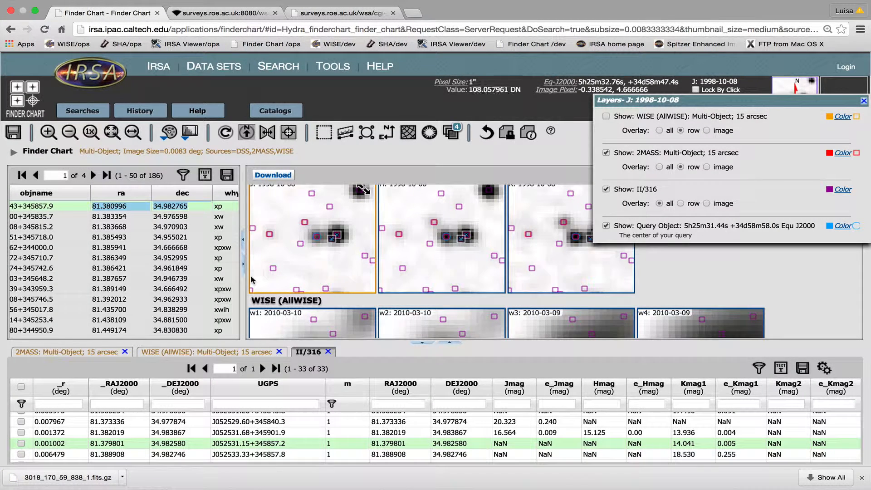
{"action": "left_click", "coordinate": [273, 175]}
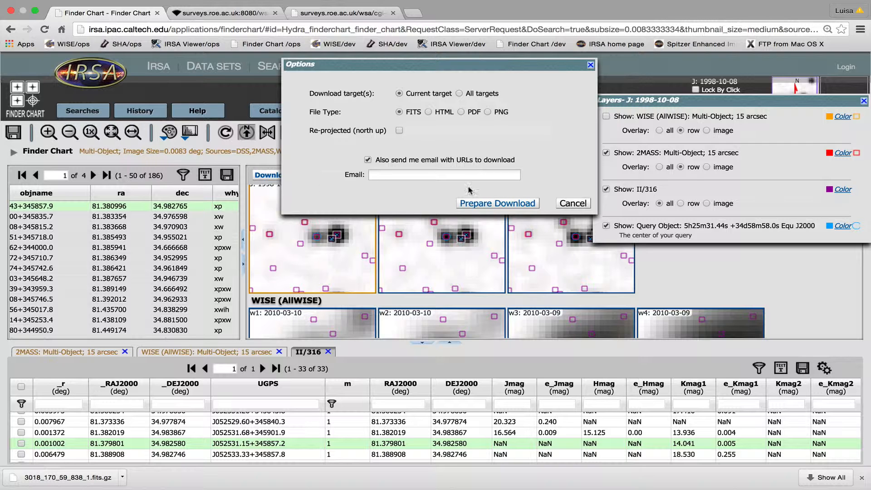
{"action": "left_click", "coordinate": [575, 203]}
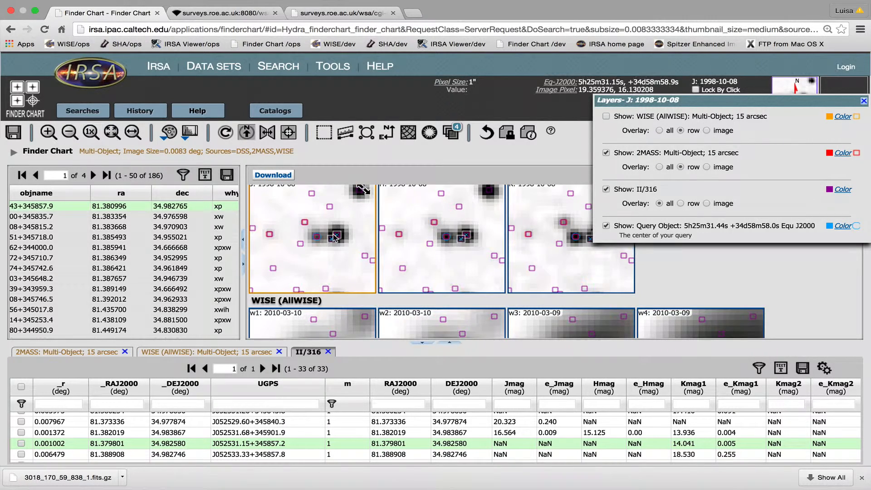
{"action": "scroll", "coordinate": [334, 238], "scroll_direction": "up", "scroll_amount": 5}
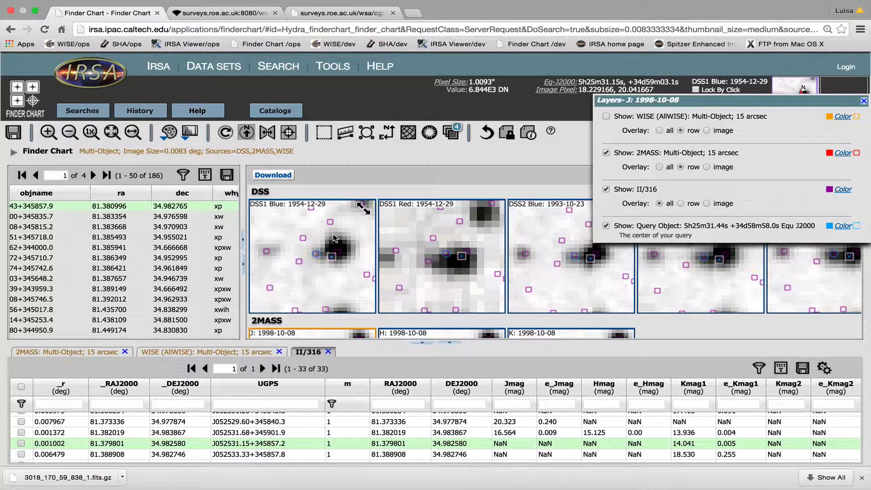
Step: Return to the GetImage results and open the H-filter and K-filter cutouts
{"action": "left_click", "coordinate": [325, 15]}
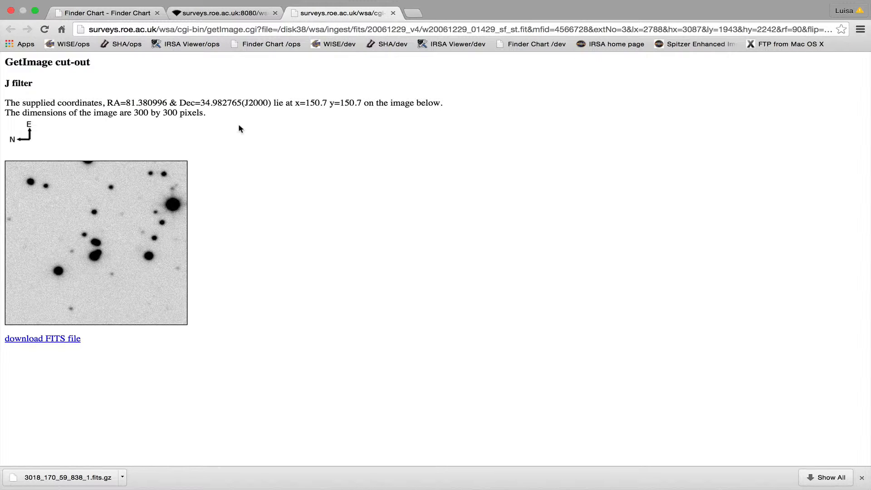
{"action": "left_click", "coordinate": [224, 13]}
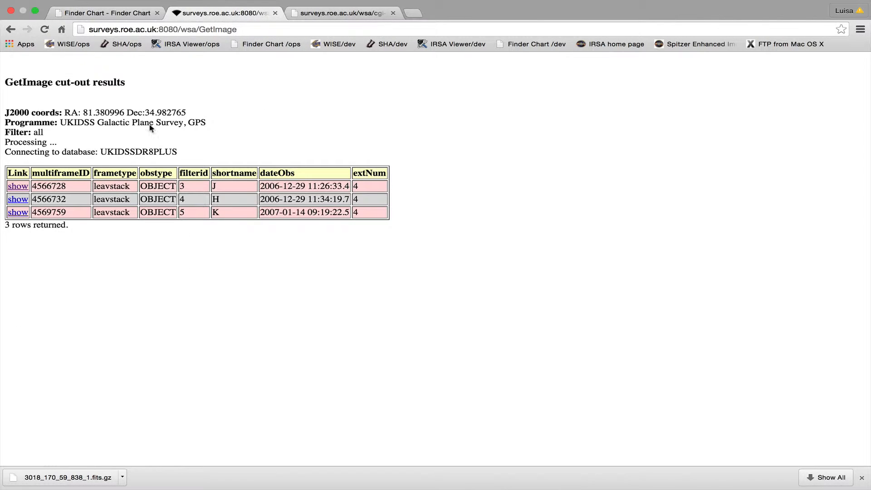
{"action": "left_click", "coordinate": [17, 199]}
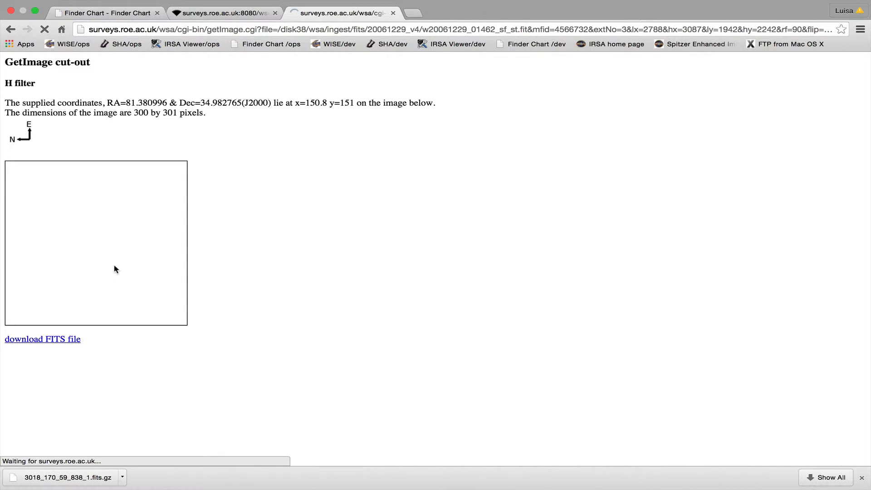
{"action": "left_click", "coordinate": [200, 18]}
{"action": "left_click", "coordinate": [19, 213]}
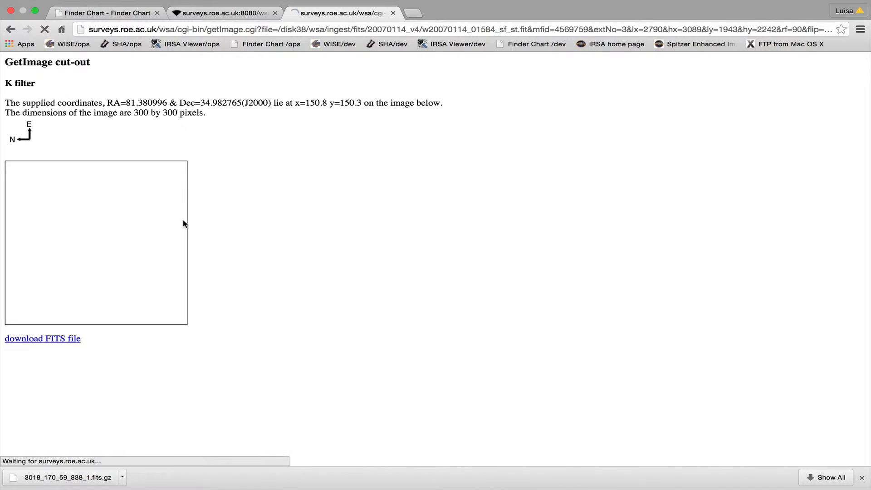